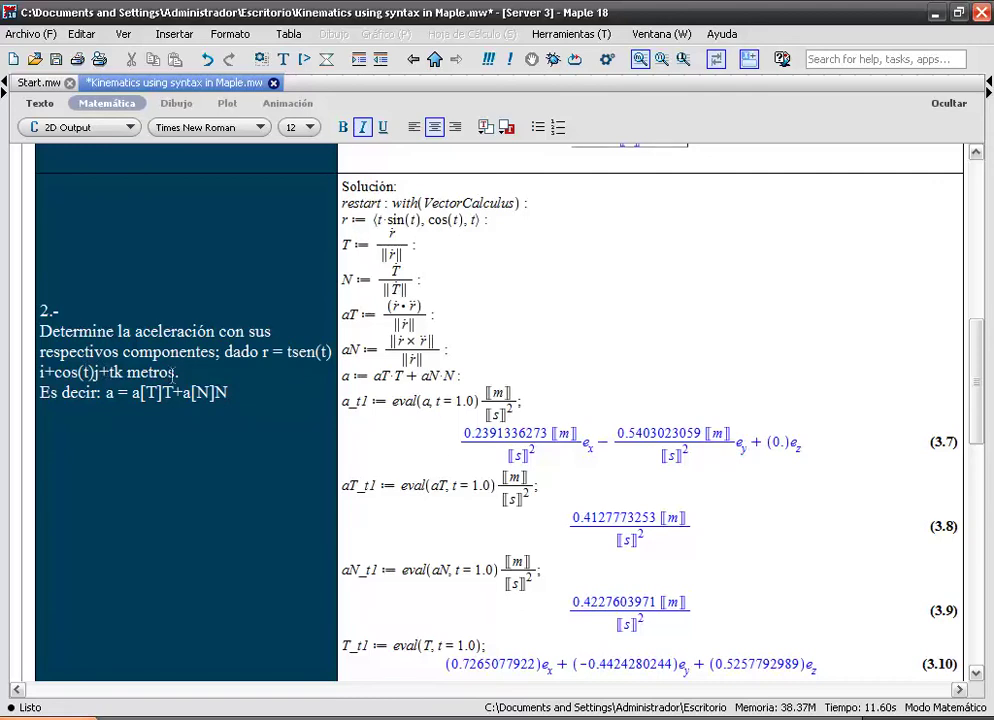
Step: Execute the restart and VectorCalculus line and the definition of position vector r in the solution of problem 2
scroll(172, 372, "down", 1)
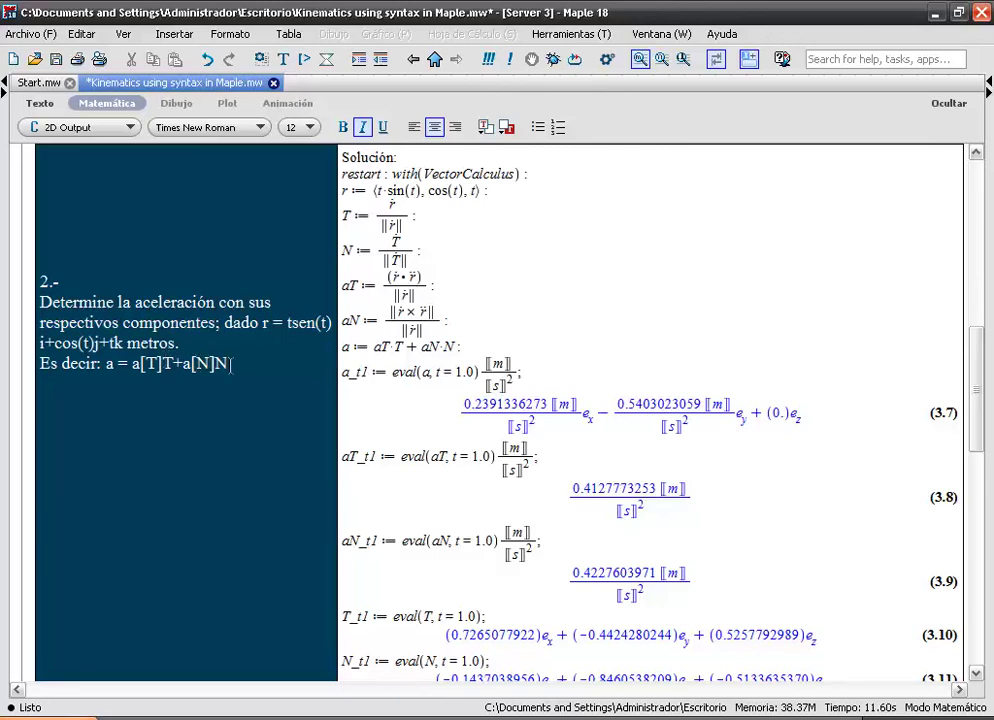
scroll(301, 282, "up", 3)
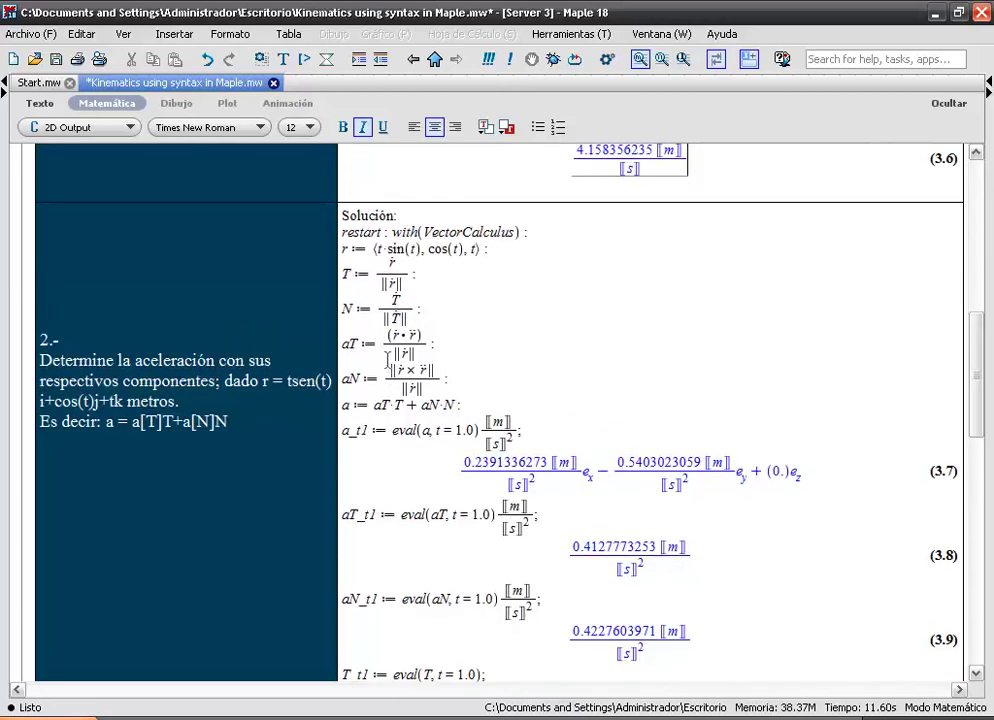
left_click(387, 232)
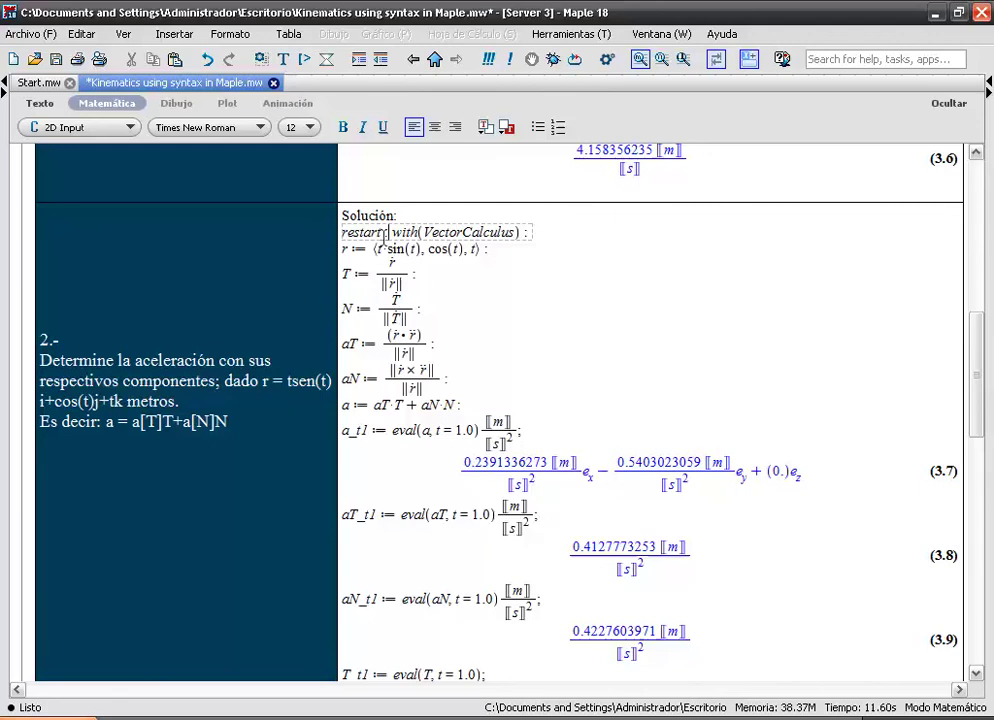
scroll(385, 232, "up", 7)
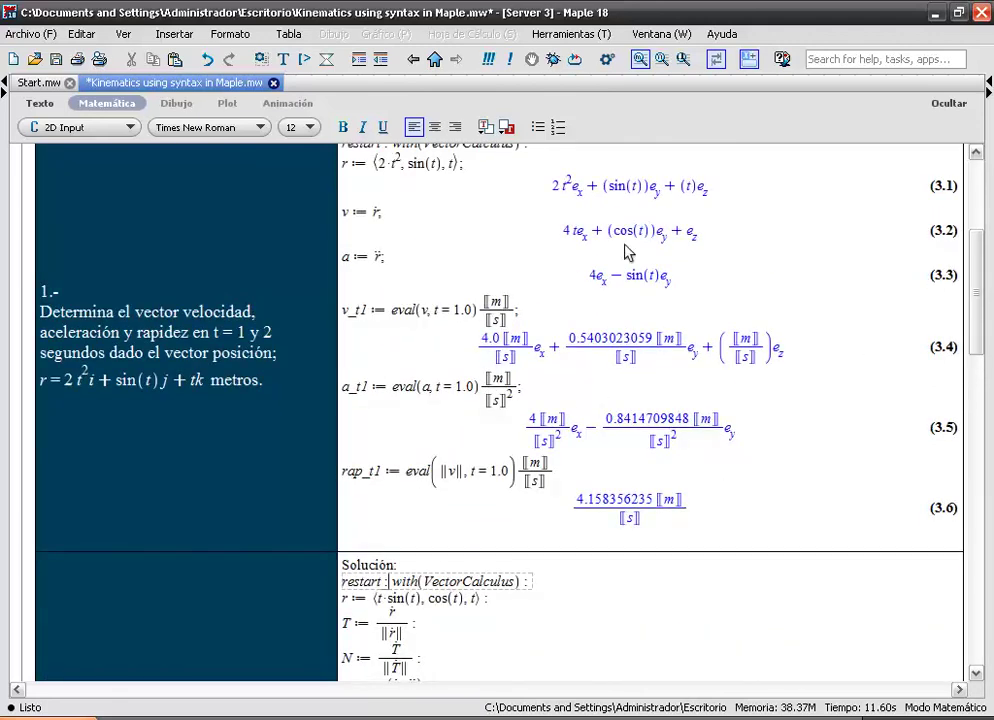
scroll(522, 325, "down", 3)
scroll(522, 325, "down", 4)
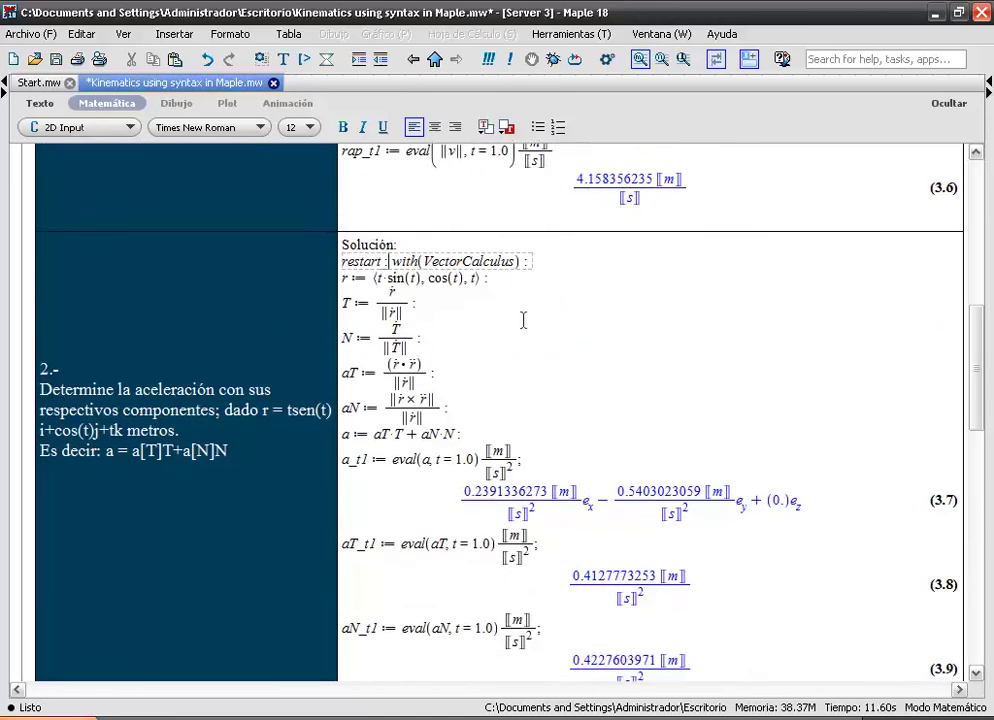
scroll(522, 318, "down", 1)
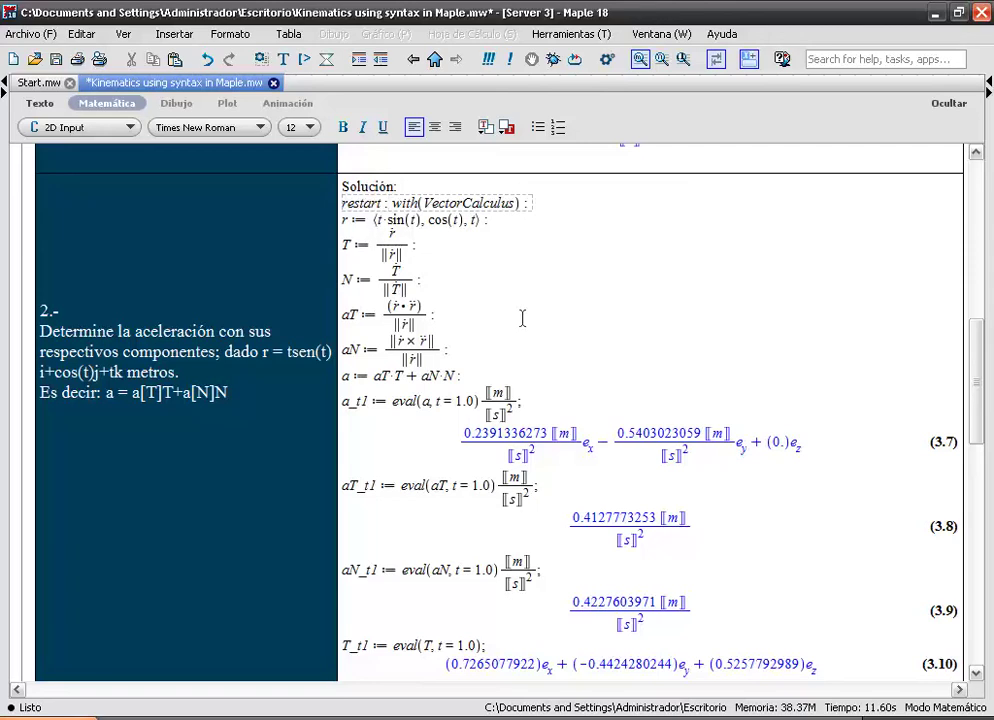
key("Down")
key("Down")
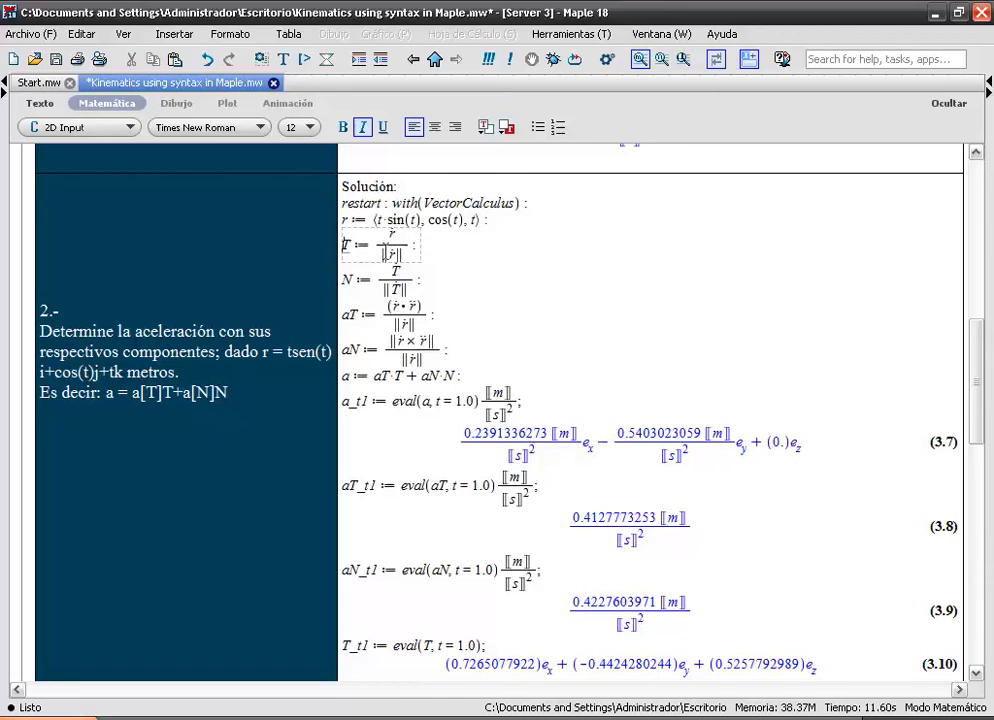
Step: Execute the unit tangent vector T with its definition ending in a semicolon so that its output is displayed
key("Return")
left_click(425, 246)
key("BackSpace")
type(";")
key("Return")
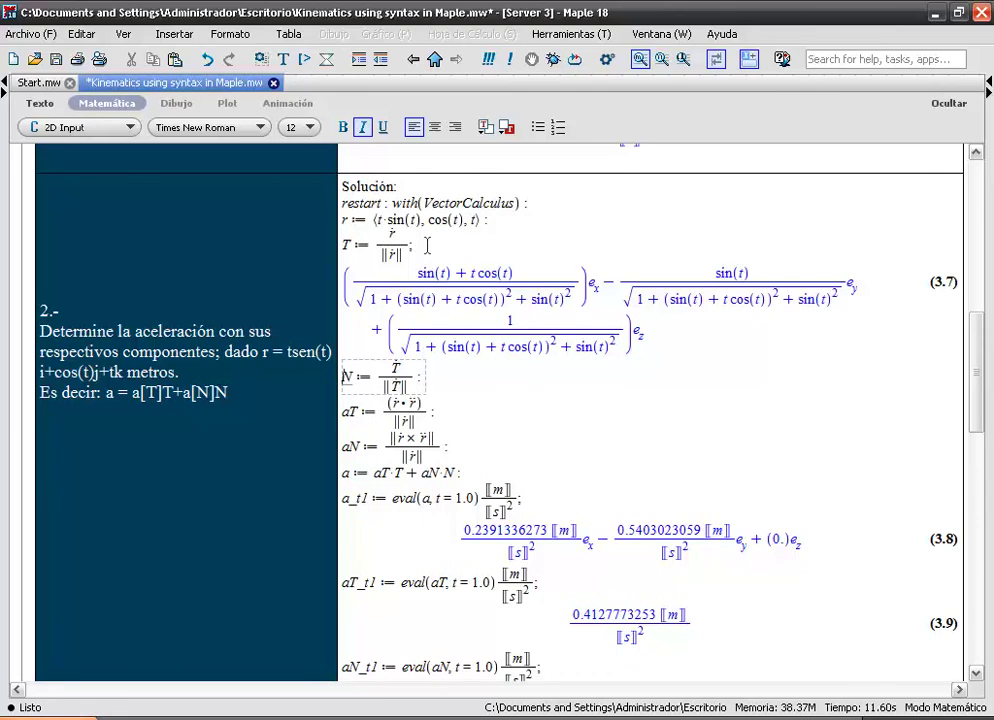
Step: End the definition of T with a colon and execute it again to suppress its output
left_click(427, 245)
key("BackSpace")
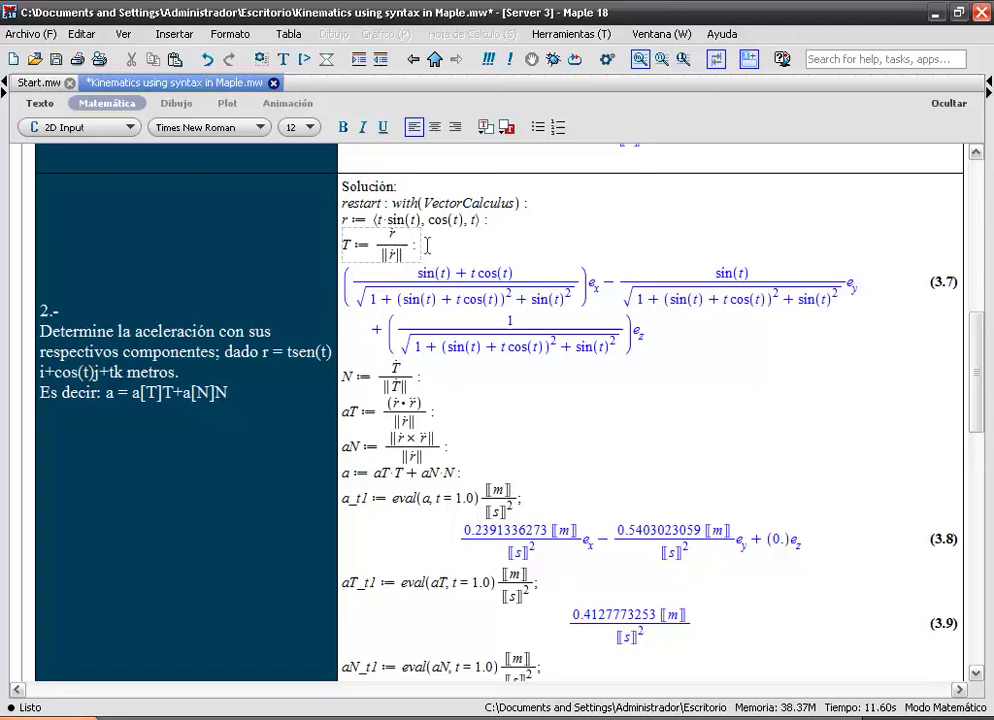
type(":")
key("Return")
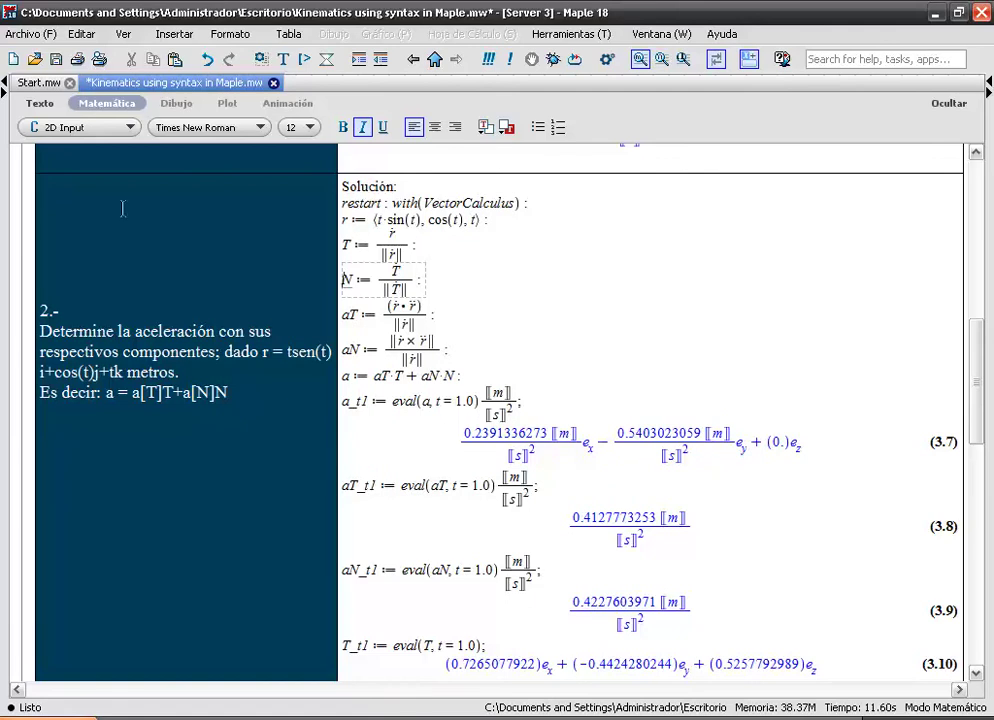
Step: Show the variable list and inspect the stored values of r and T
left_click(6, 100)
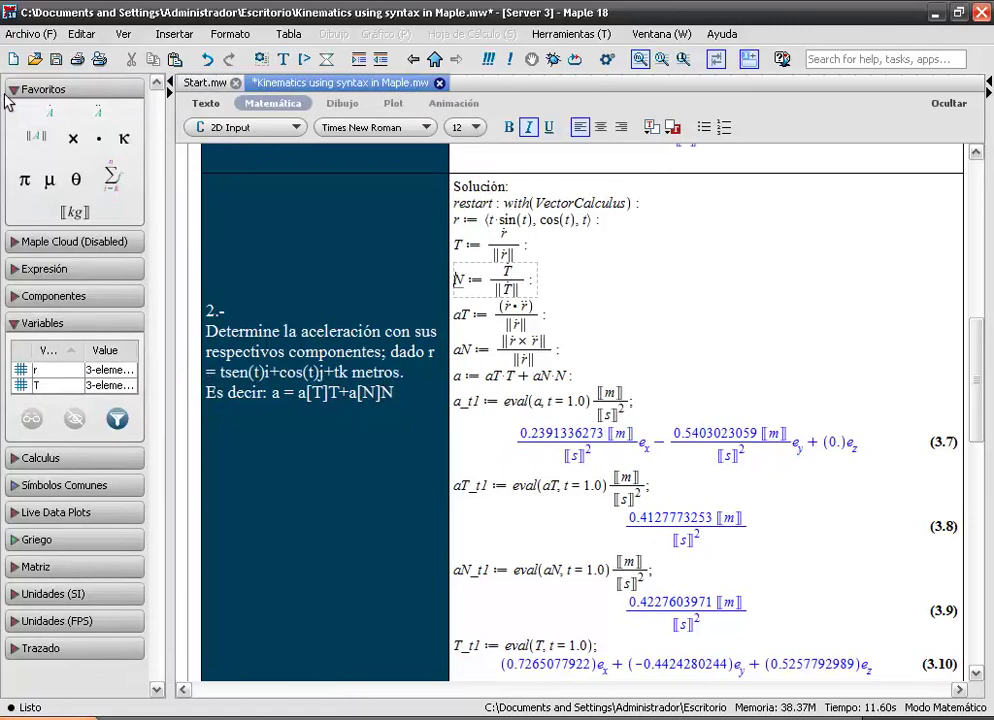
double_click(72, 372)
left_click(690, 339)
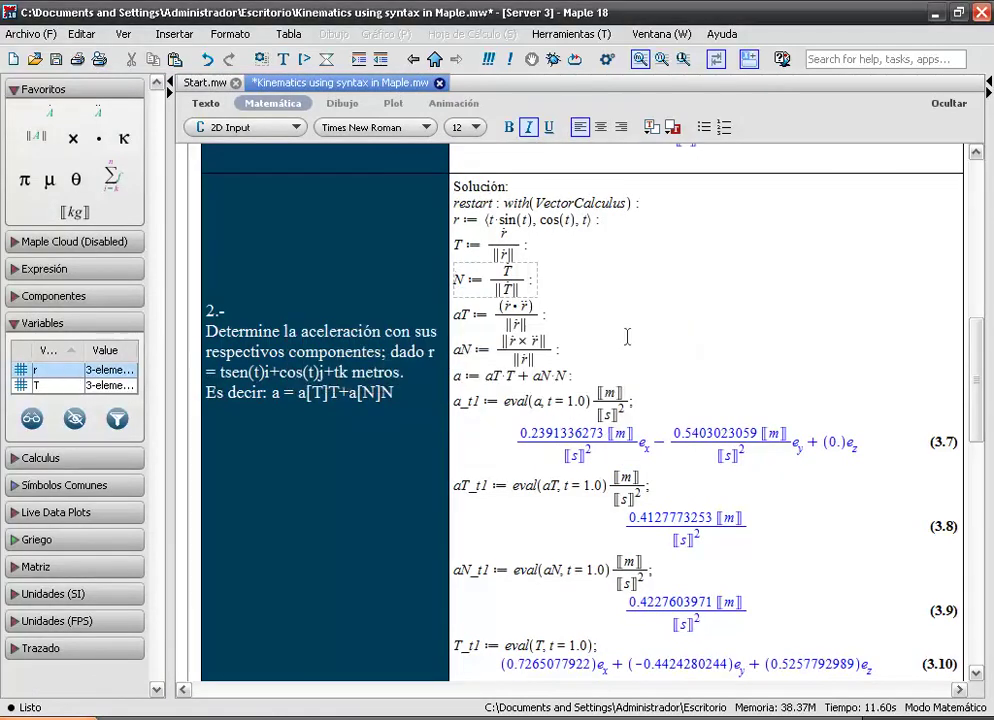
double_click(44, 385)
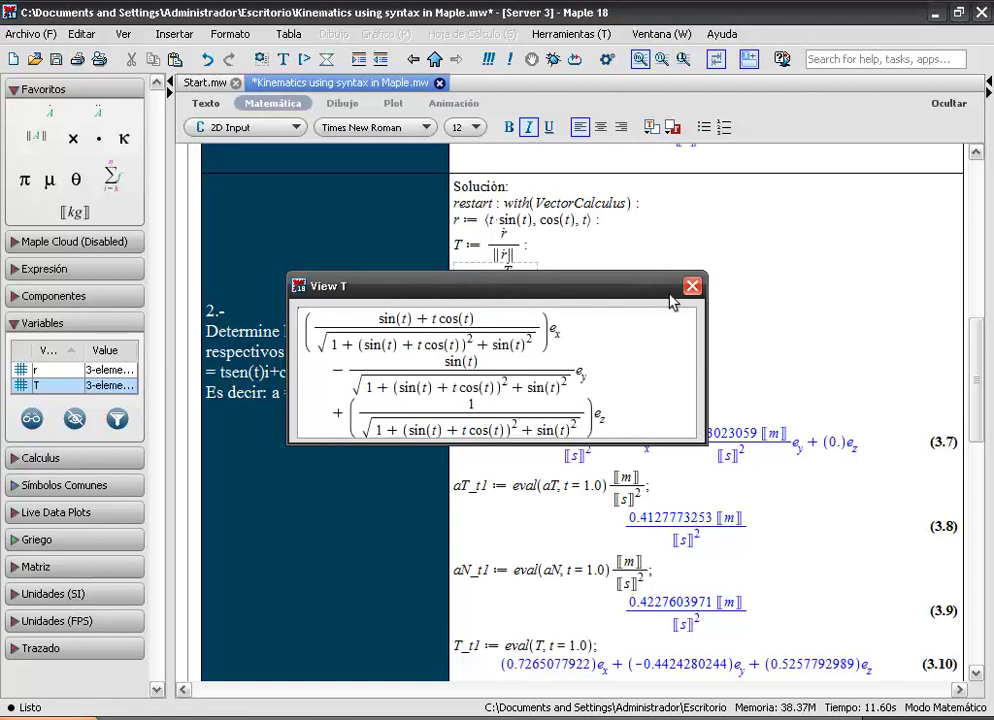
left_click(691, 286)
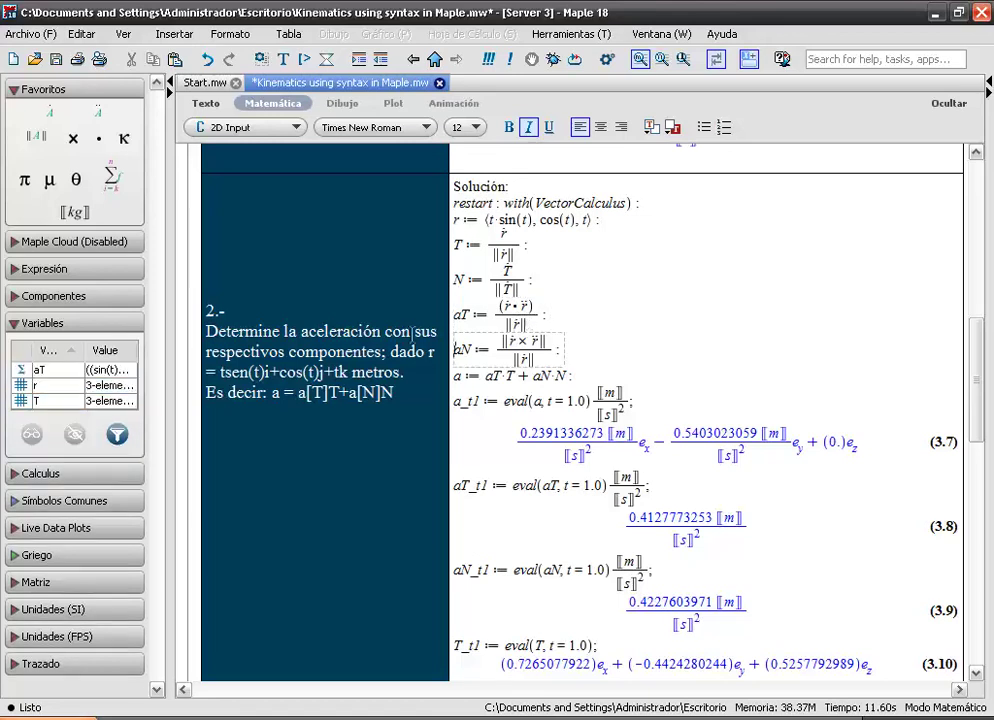
Step: Execute the tangential and normal acceleration definitions aT and aN, inspecting the stored value of each
double_click(60, 371)
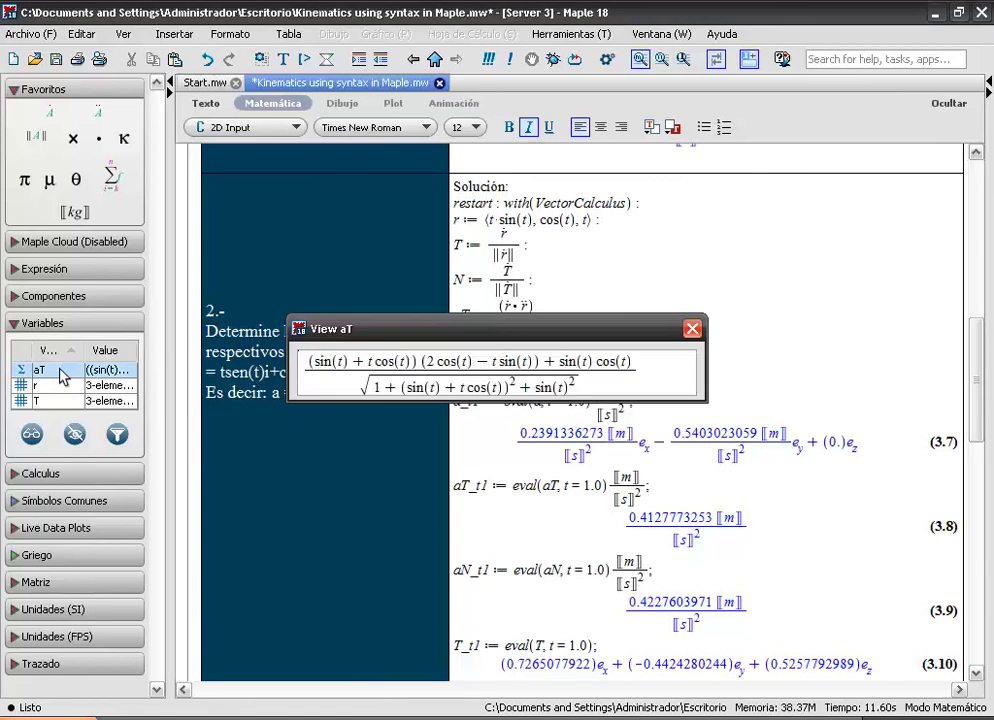
left_click(692, 328)
key("Return")
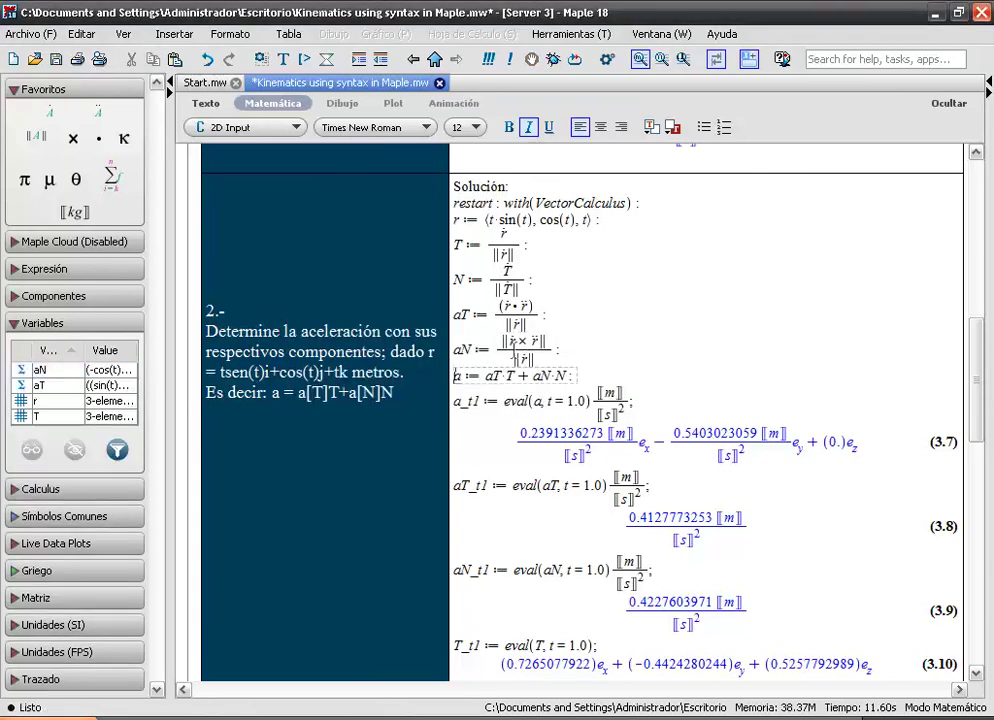
double_click(51, 372)
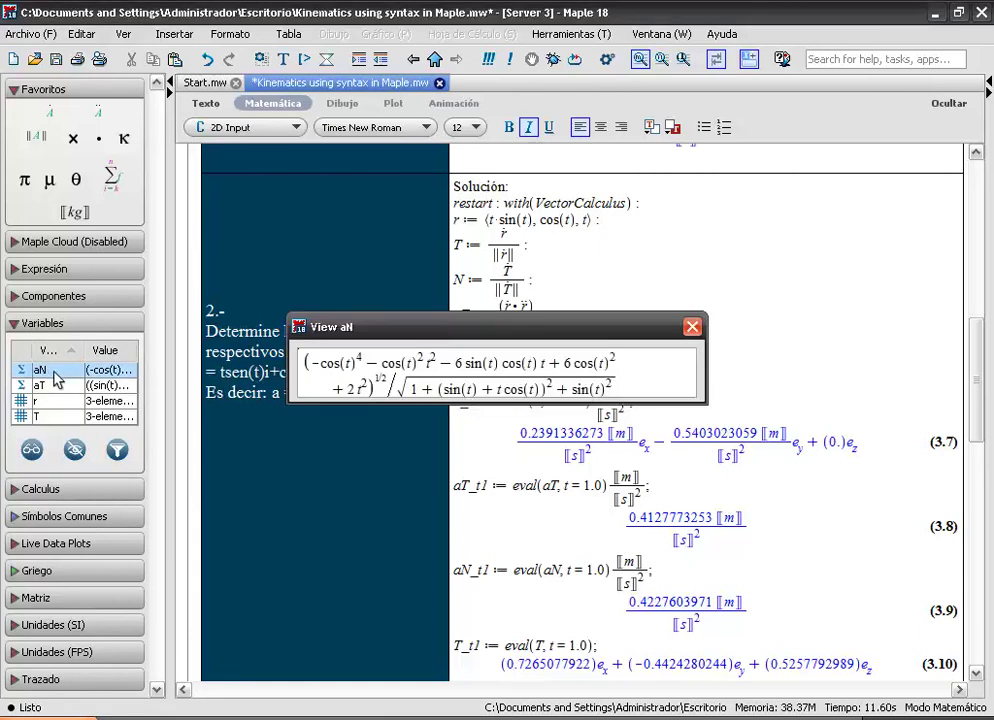
left_click(691, 328)
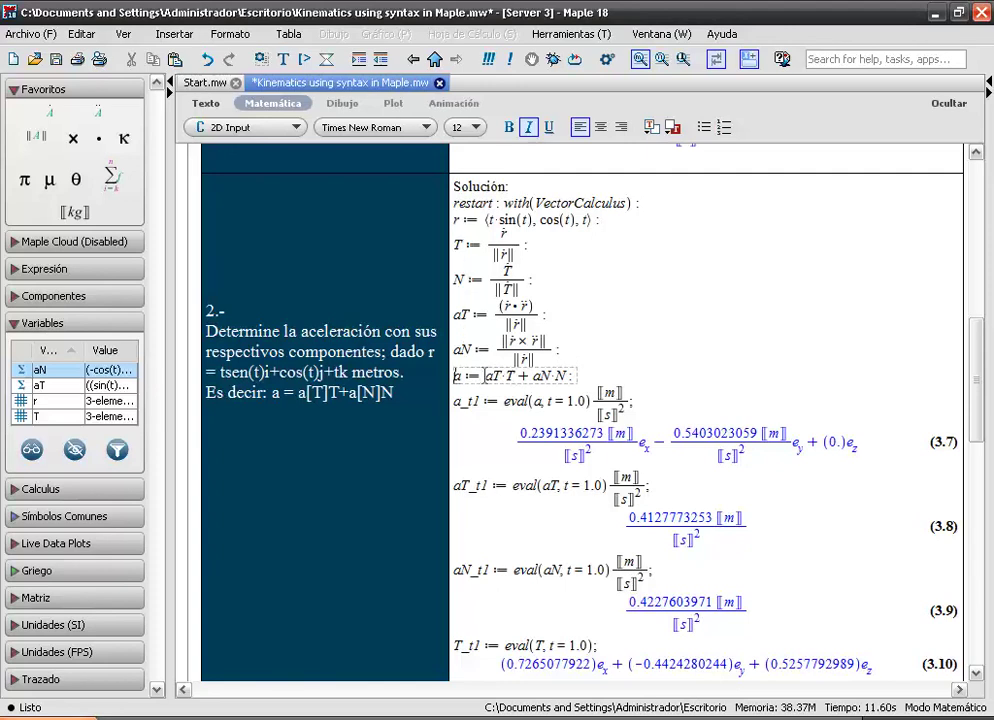
Step: Execute the total acceleration a as aT·T + aN·N, inspect its stored value and hide the variable list
key("Return")
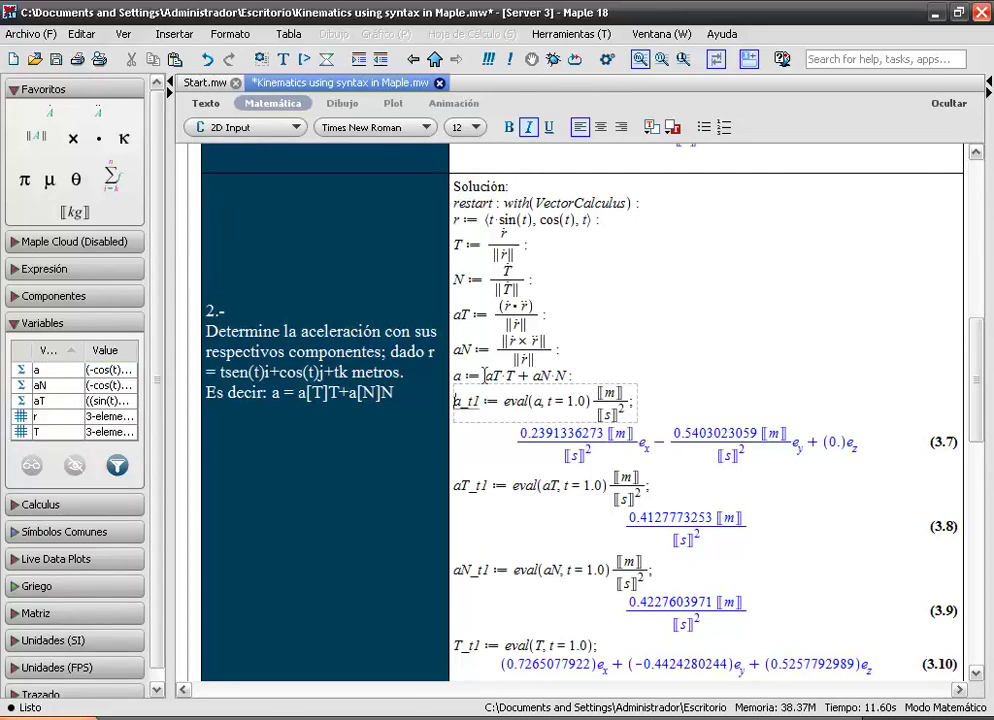
double_click(40, 371)
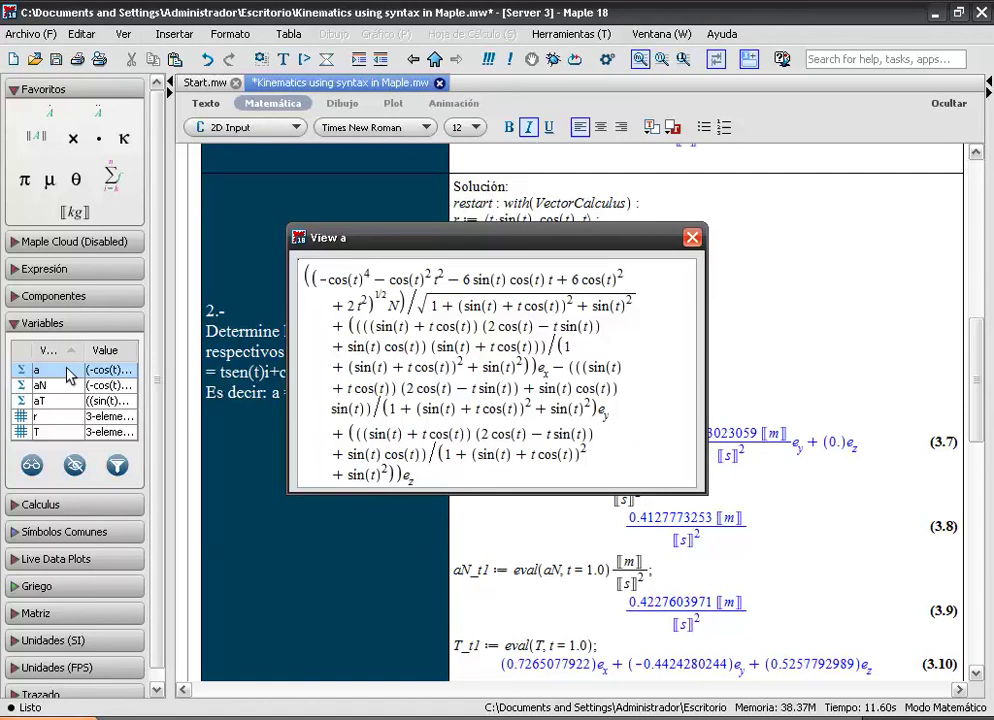
left_click(692, 241)
scroll(560, 340, "down", 1)
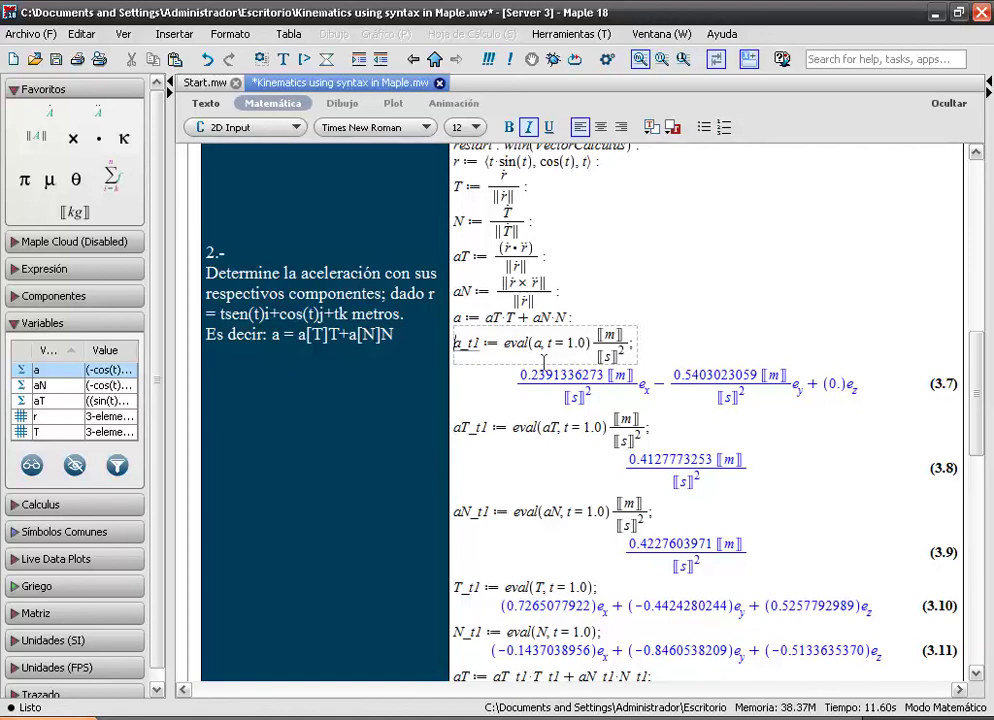
left_click(167, 80)
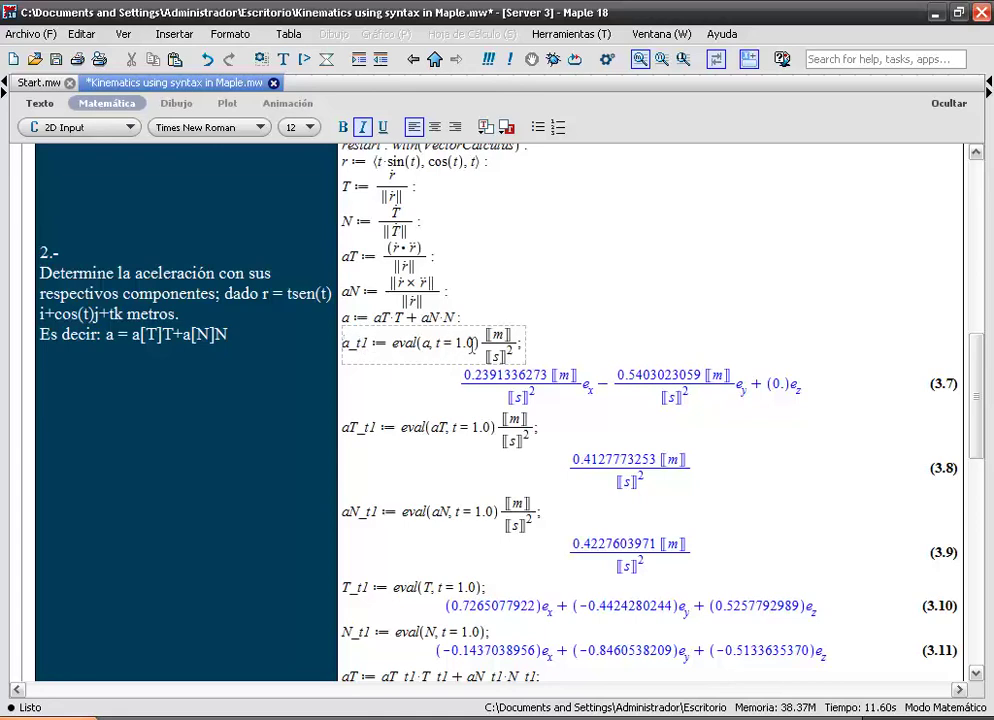
Step: Evaluate the acceleration a_t1 at t = 1.0 in m/s²
double_click(360, 343)
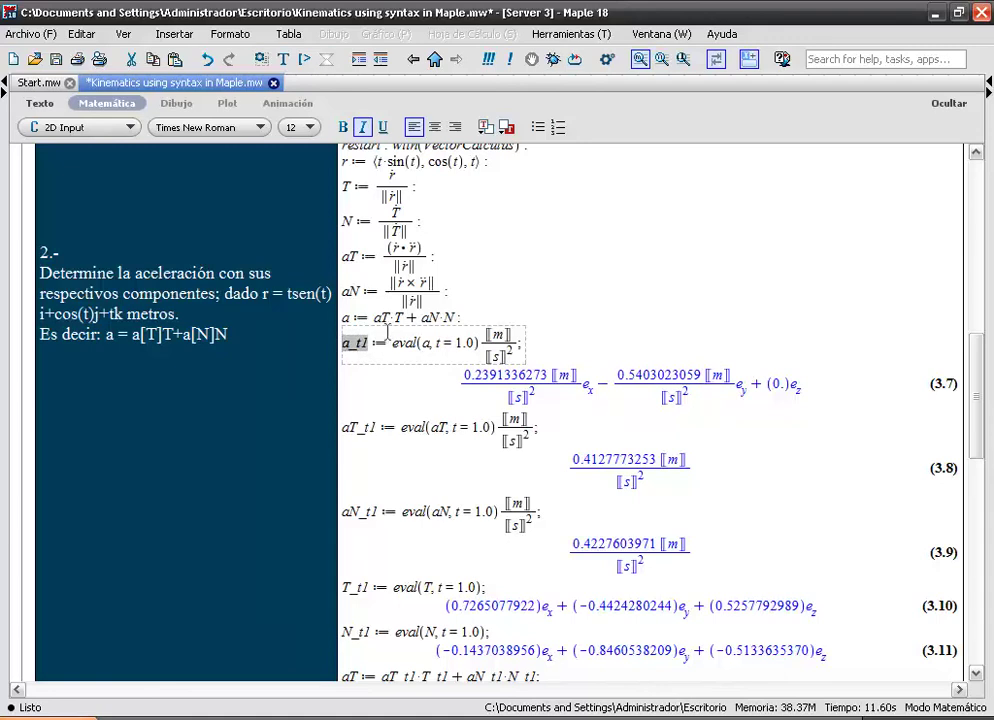
left_click(344, 343)
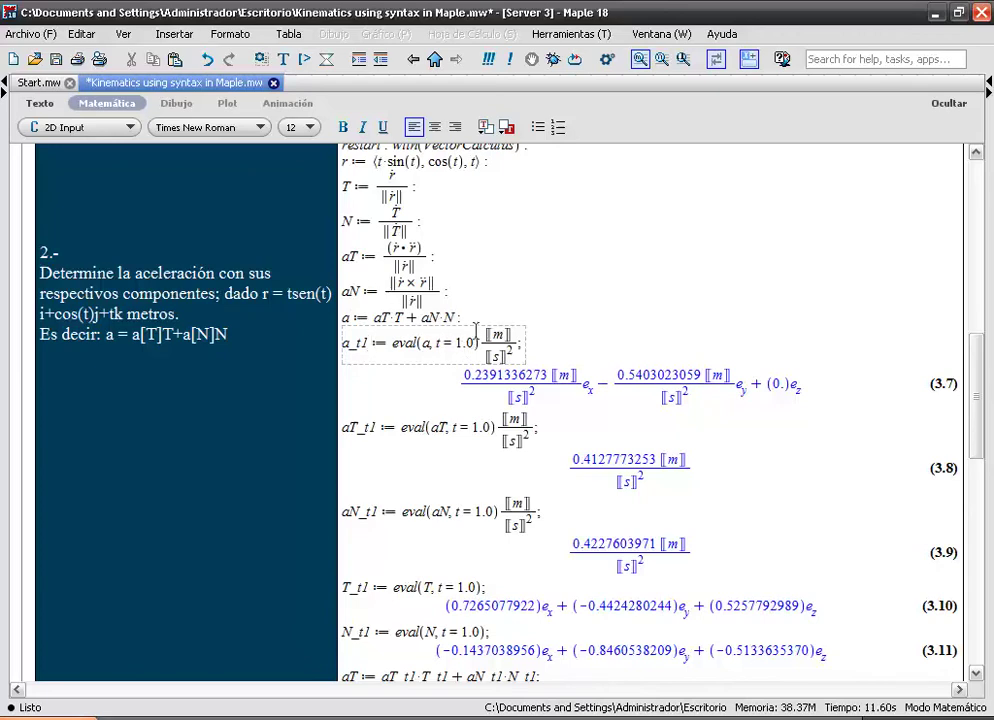
key("Return")
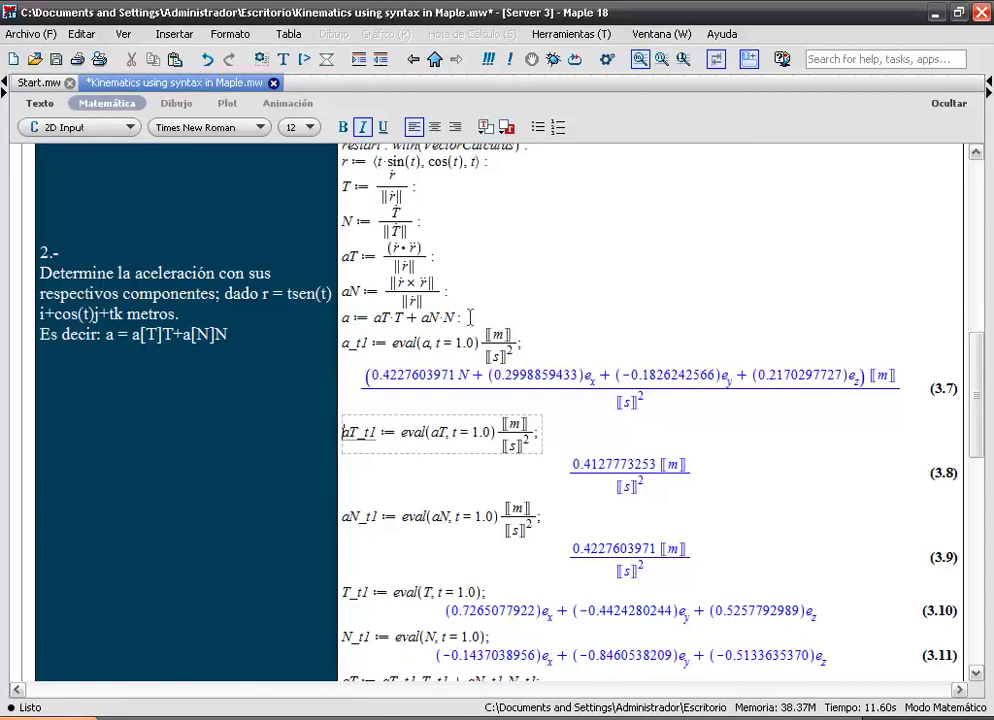
Step: Execute the lines of problem 2 again from the position vector r, including N, through a_t1
scroll(395, 288, "up", 2)
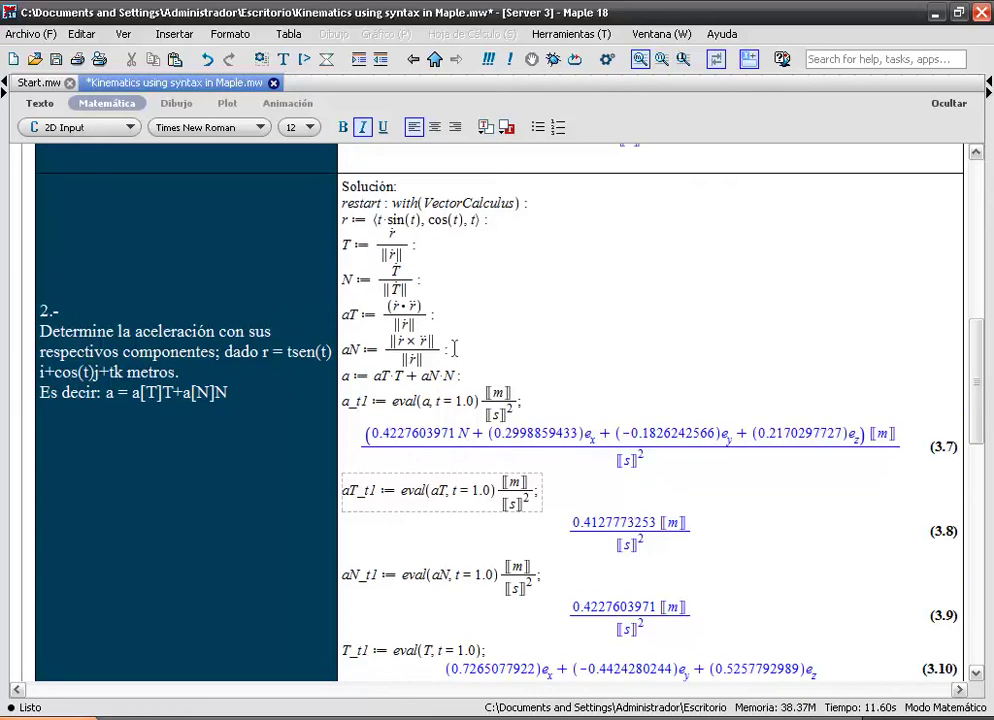
left_click(447, 271)
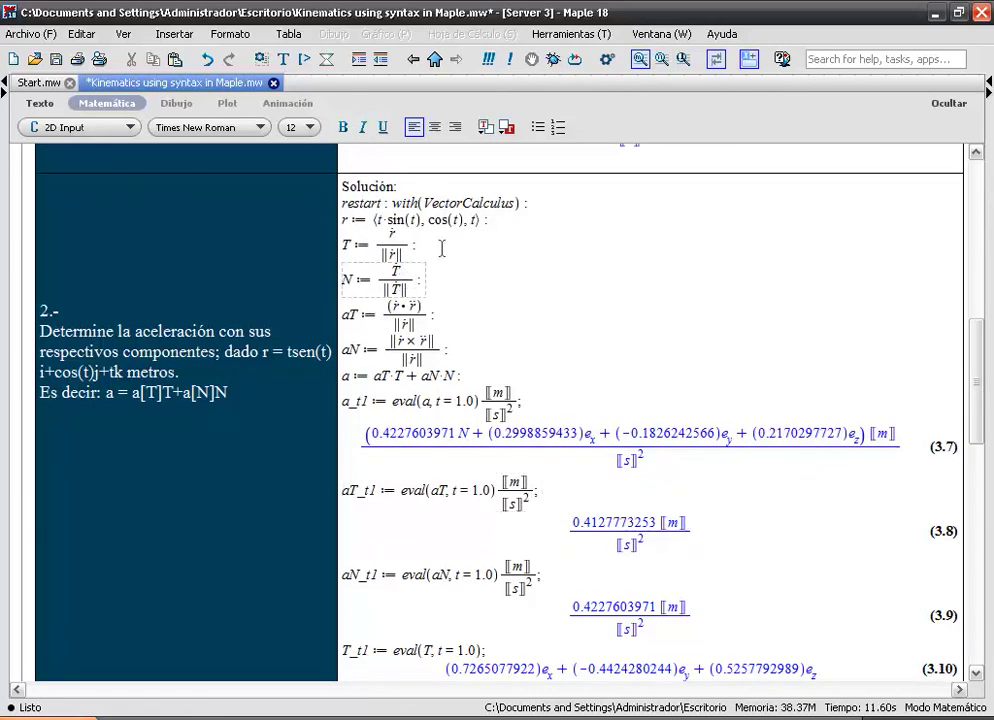
left_click(427, 219)
key("Home")
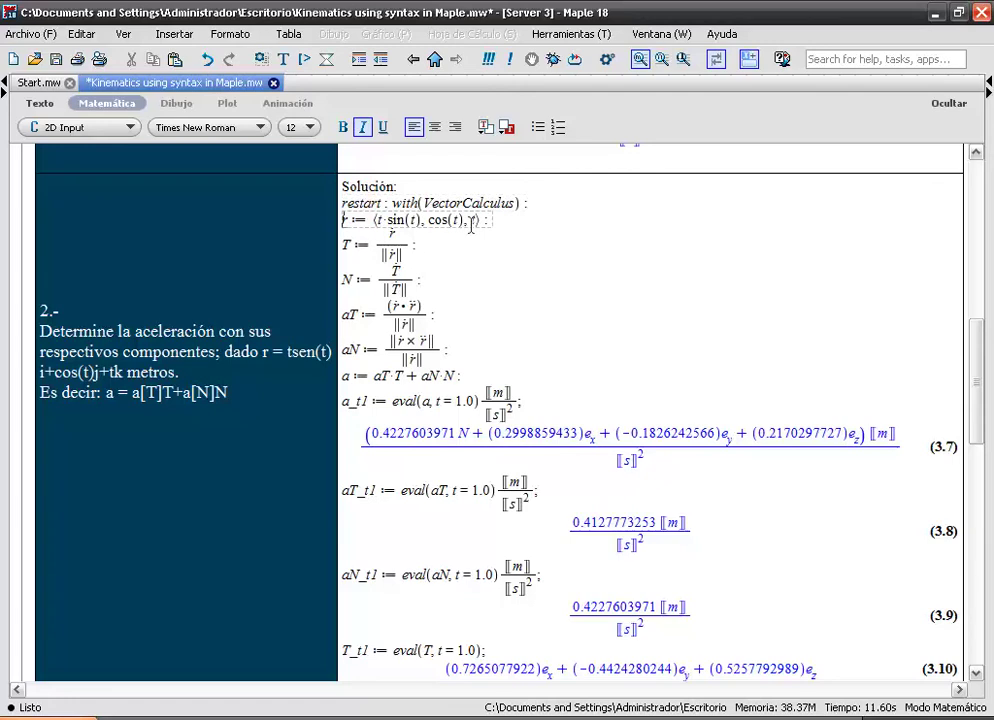
key("Down")
key("Down")
key("Return")
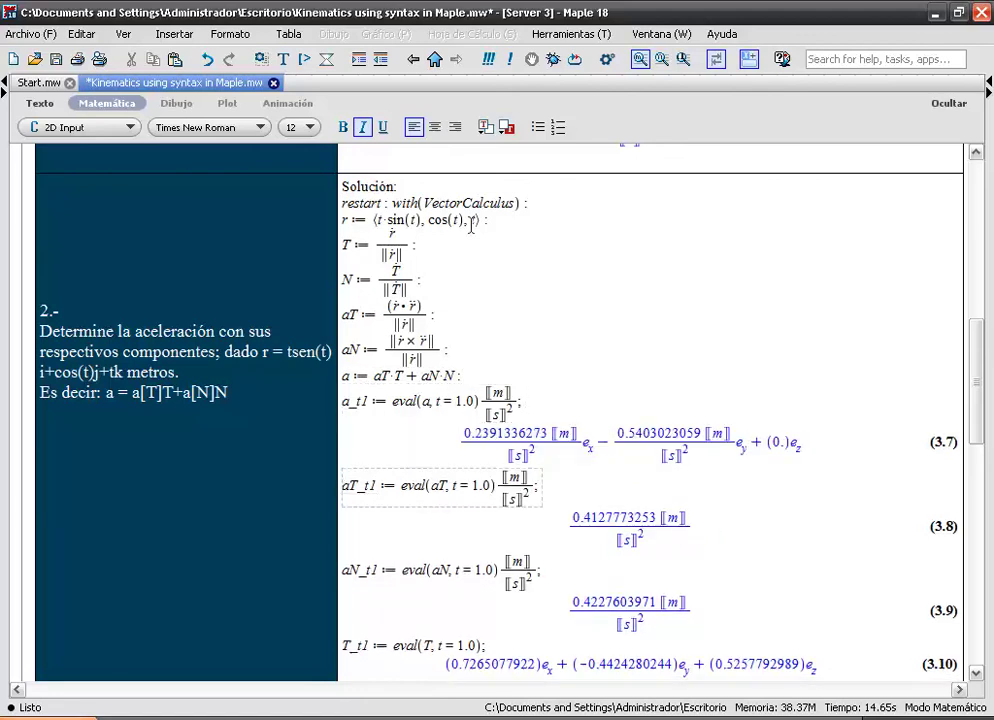
Step: Evaluate the tangential and normal acceleration components aT_t1 and aN_t1 at t = 1.0 in m/s²
scroll(582, 348, "down", 1)
scroll(500, 350, "down", 1)
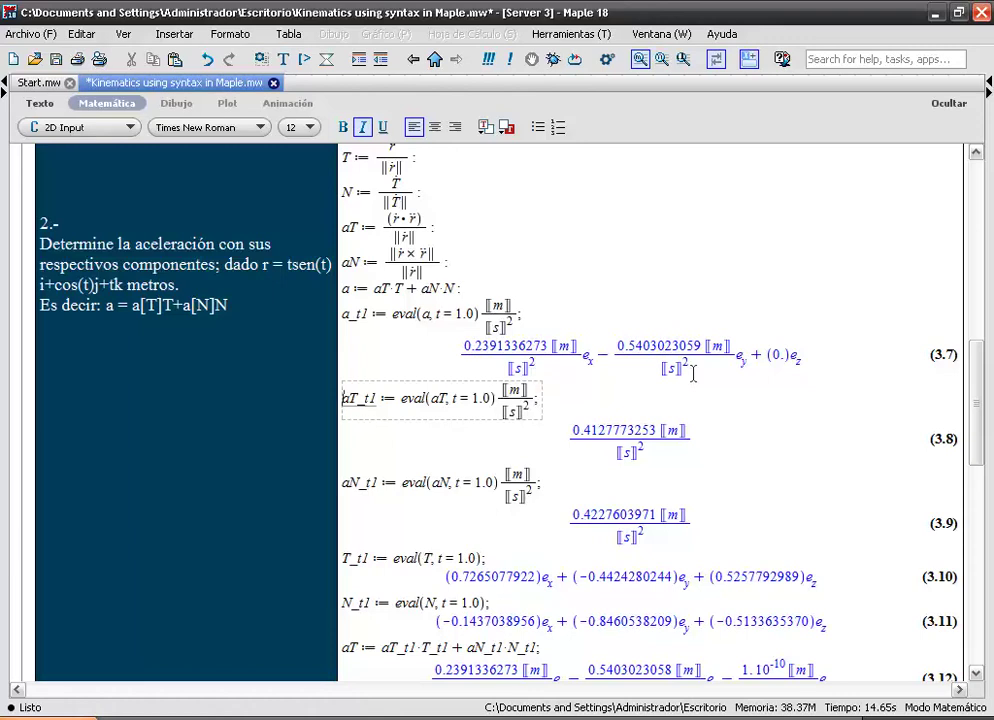
scroll(692, 372, "down", 1)
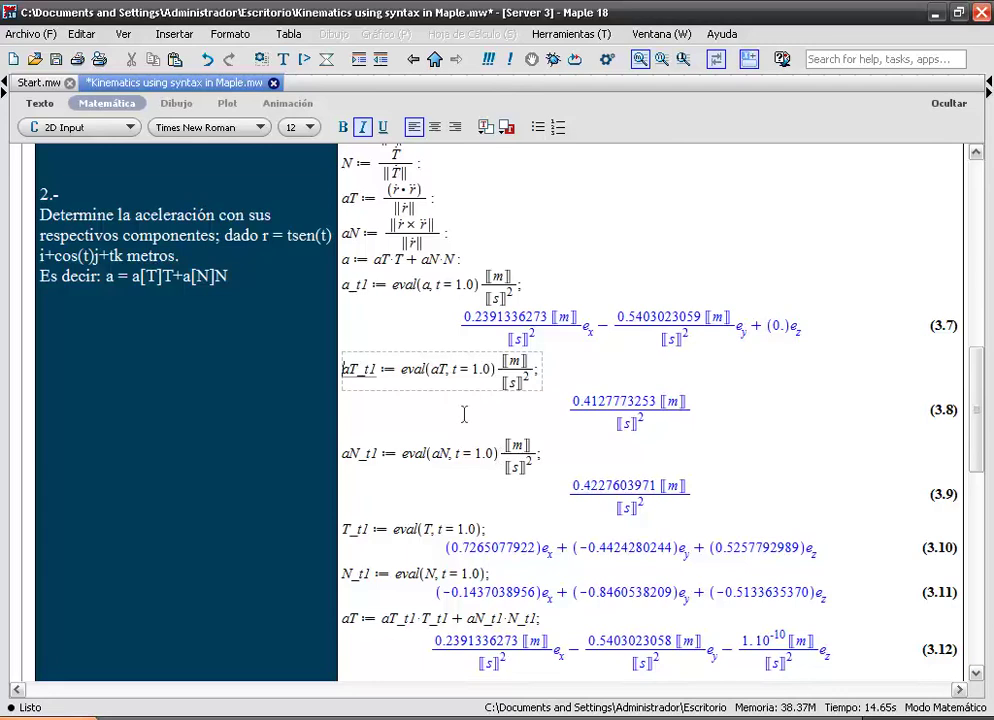
left_click(467, 369)
key("Return")
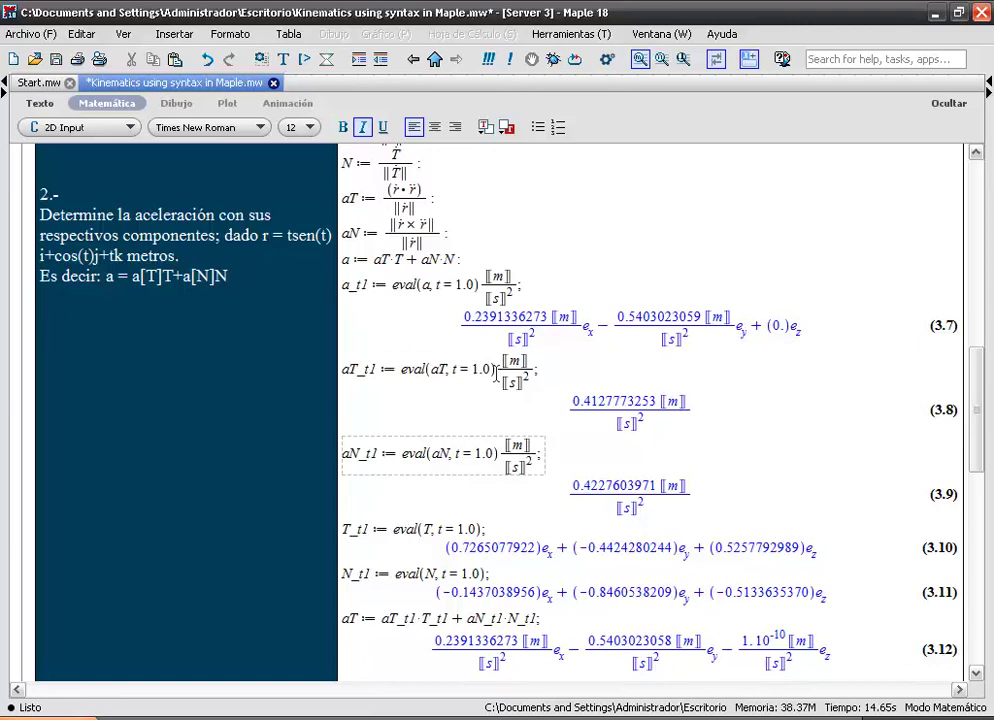
key("Return")
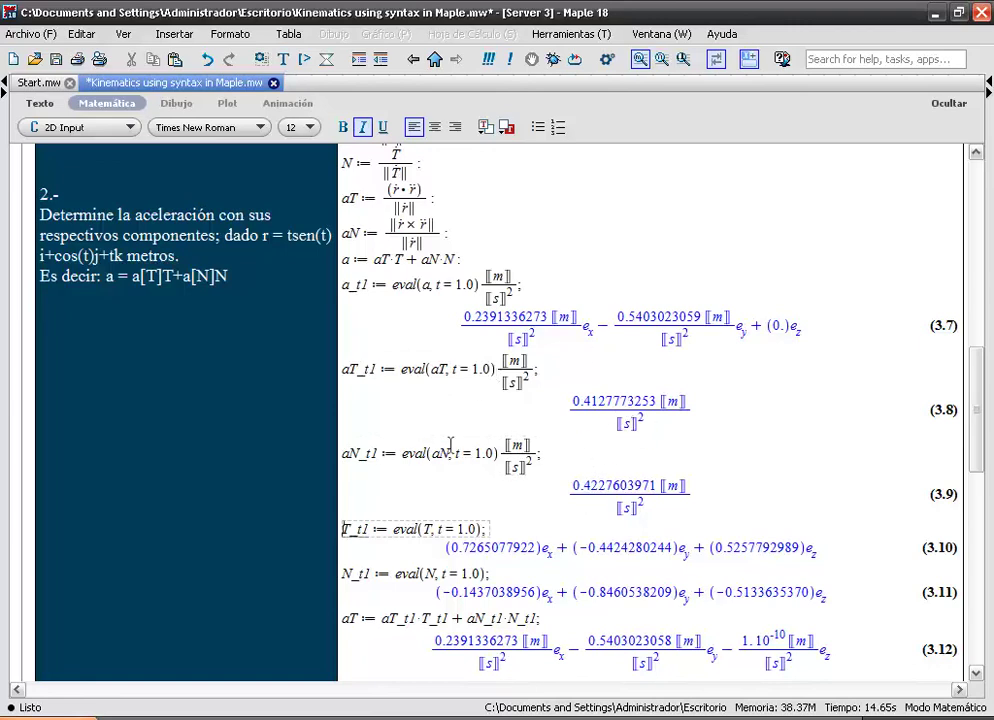
Step: Evaluate the unit tangent and normal vectors T_t1 and N_t1 at t = 1.0
scroll(480, 442, "down", 2)
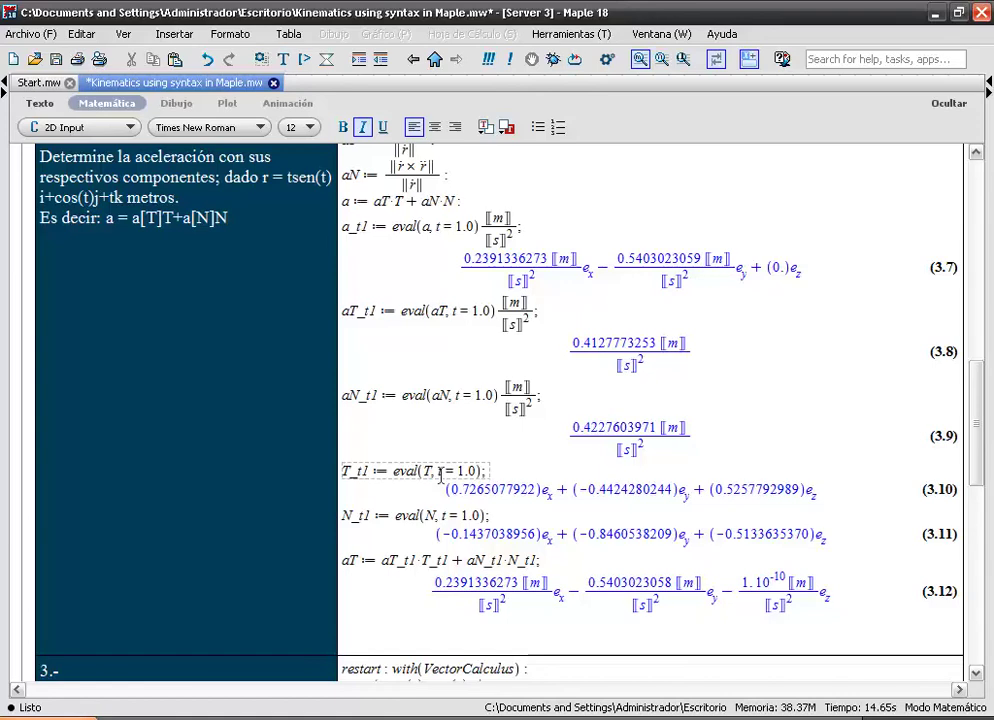
key("Return")
key("Return")
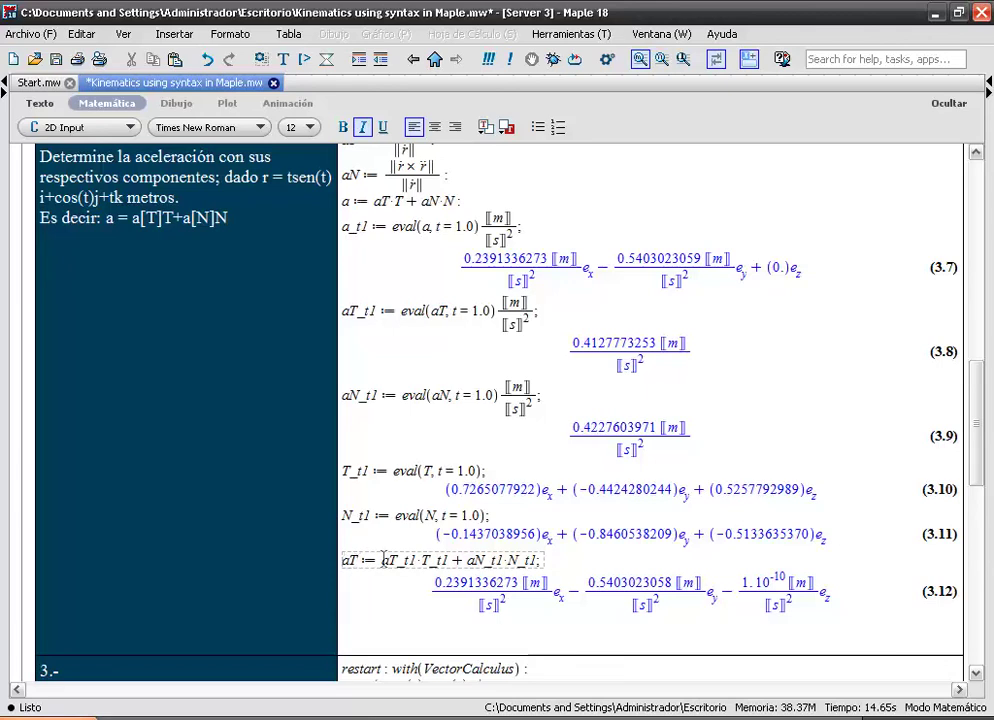
Step: Evaluate the recombined acceleration aT := aT_t1·T_t1 + aN_t1·N_t1 at the end of problem 2
left_click(507, 560)
type("*")
key("Return")
Step: Compare the x, y and z components of the recombined acceleration with those of a_t1
left_click(464, 603)
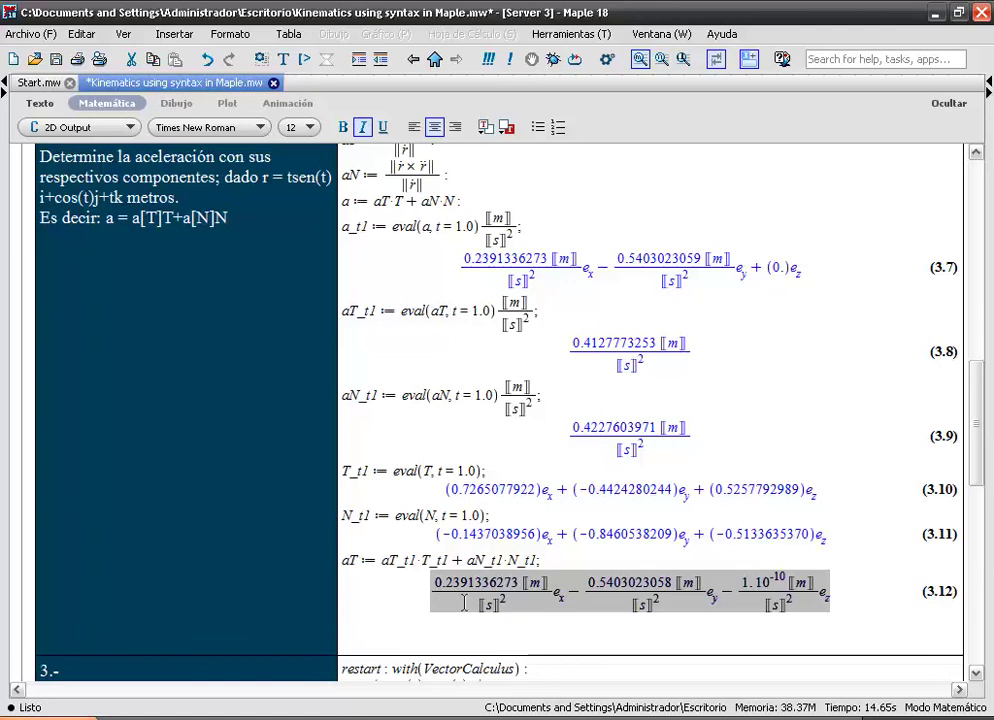
right_click(464, 603)
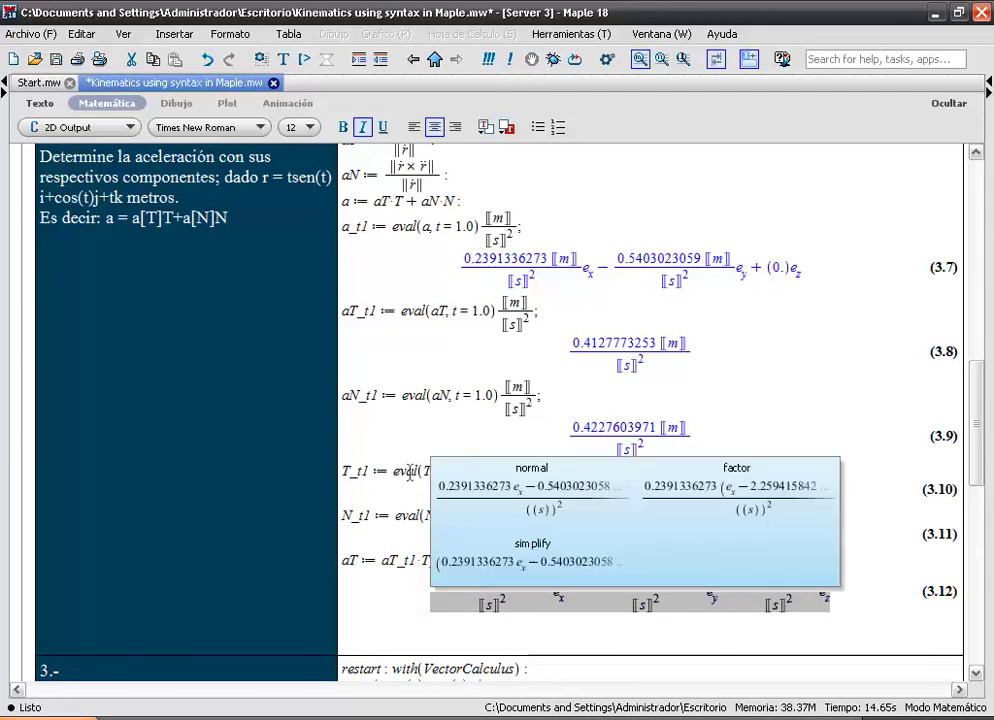
left_click(617, 281)
left_click_drag(617, 281, 636, 259)
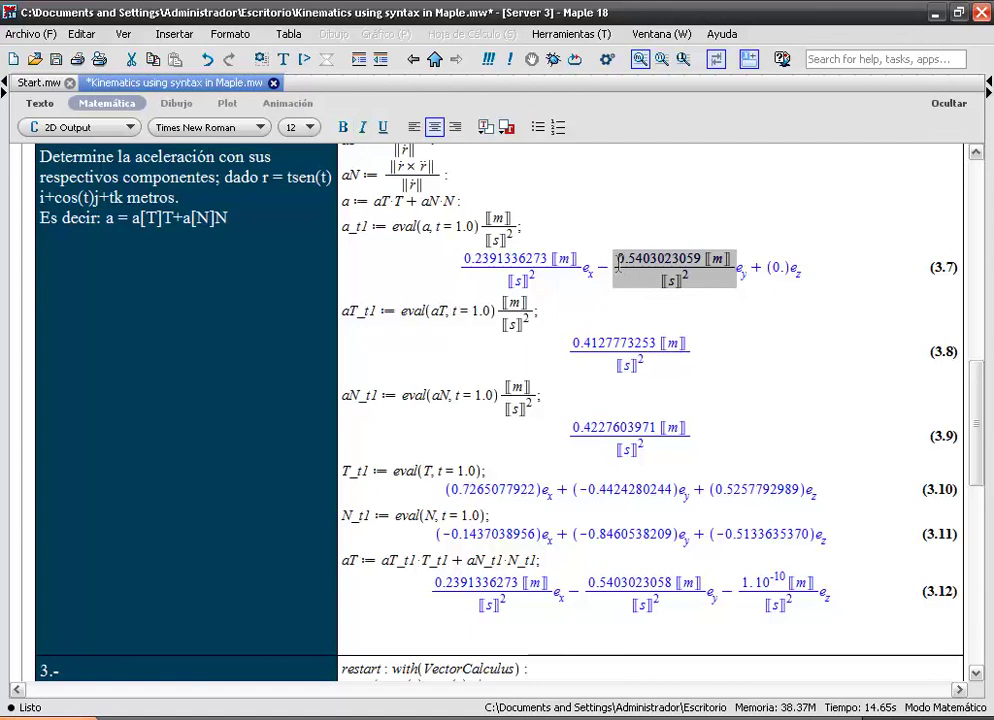
mouse_move(636, 259)
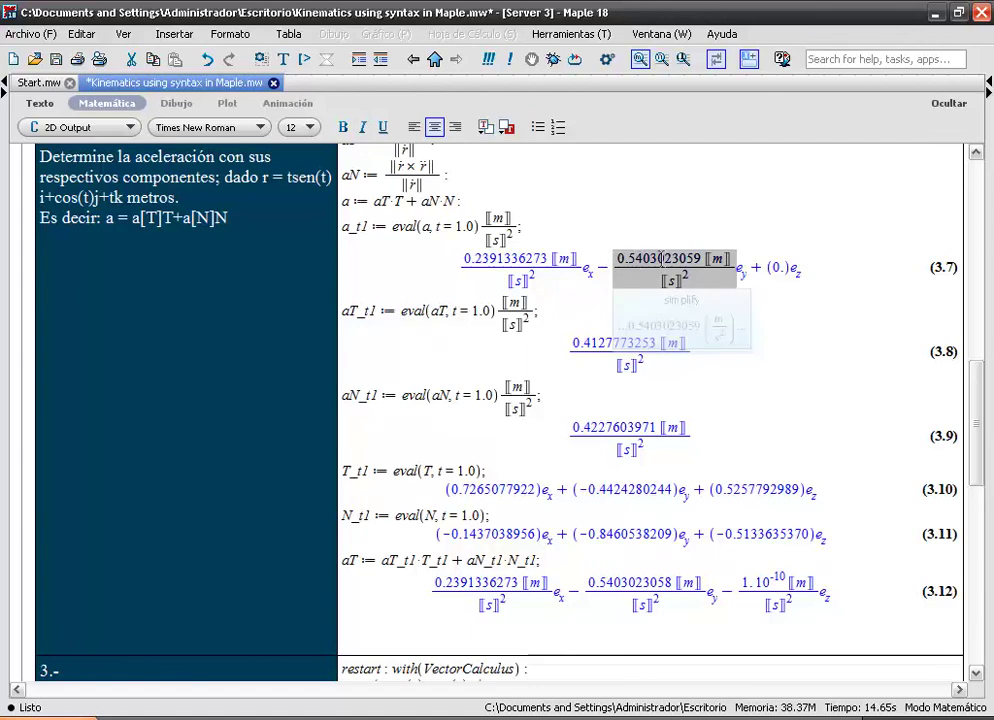
left_click_drag(650, 582, 618, 600)
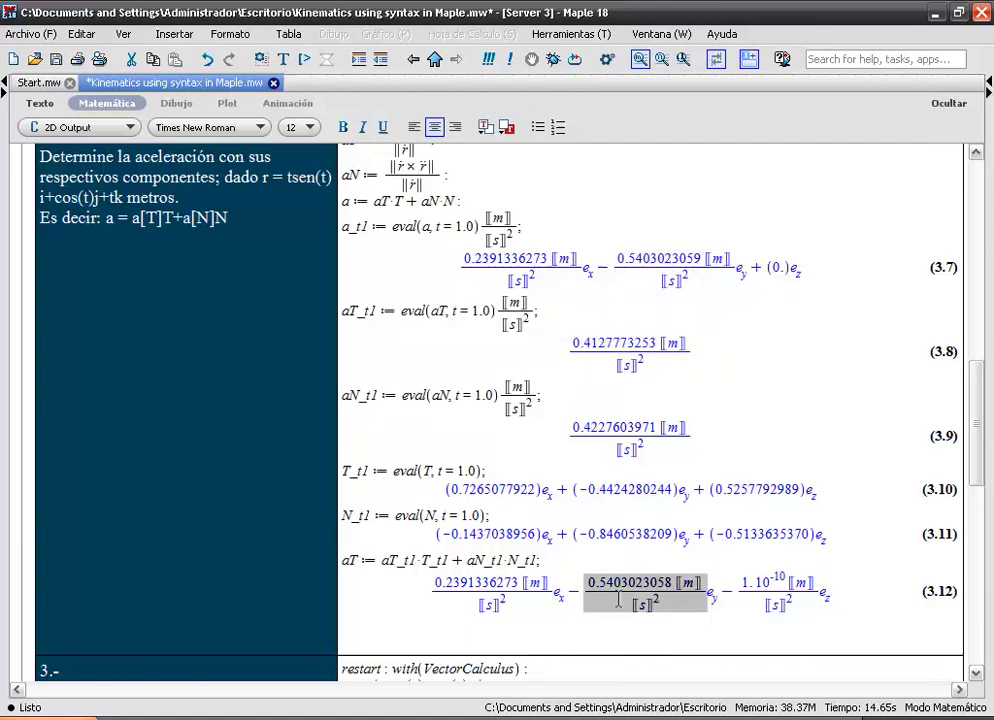
mouse_move(618, 600)
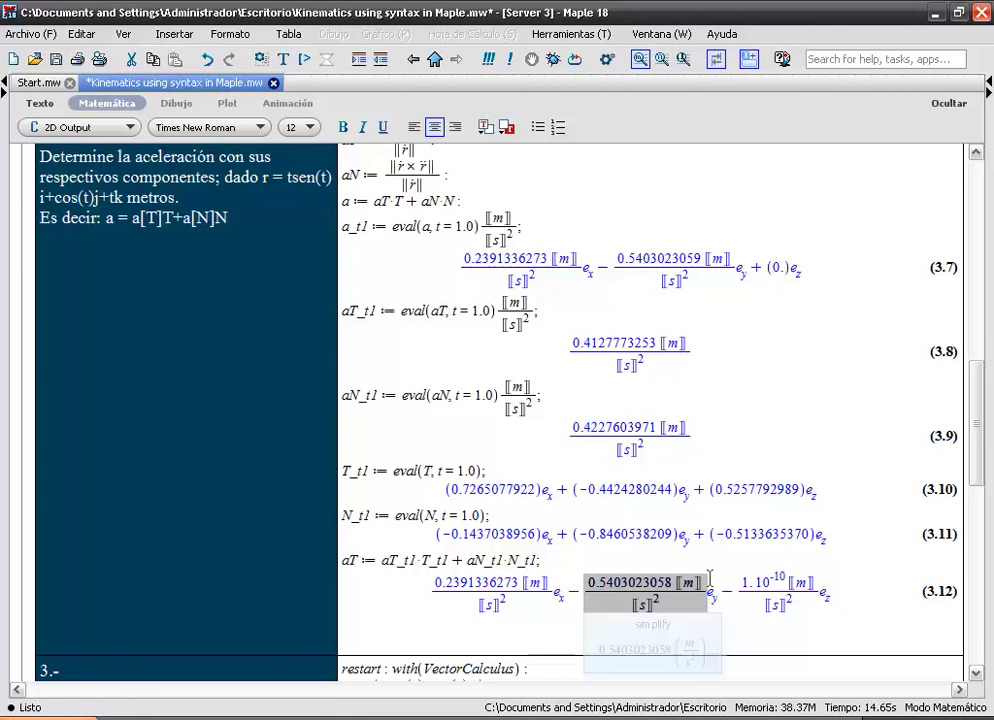
left_click(775, 603)
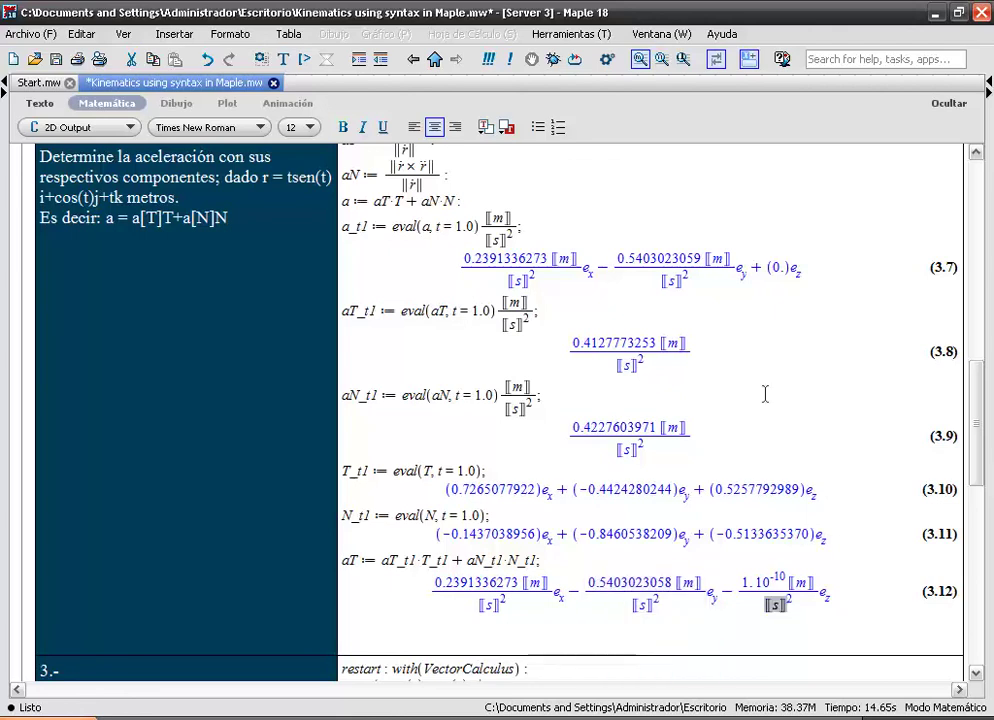
left_click(778, 268)
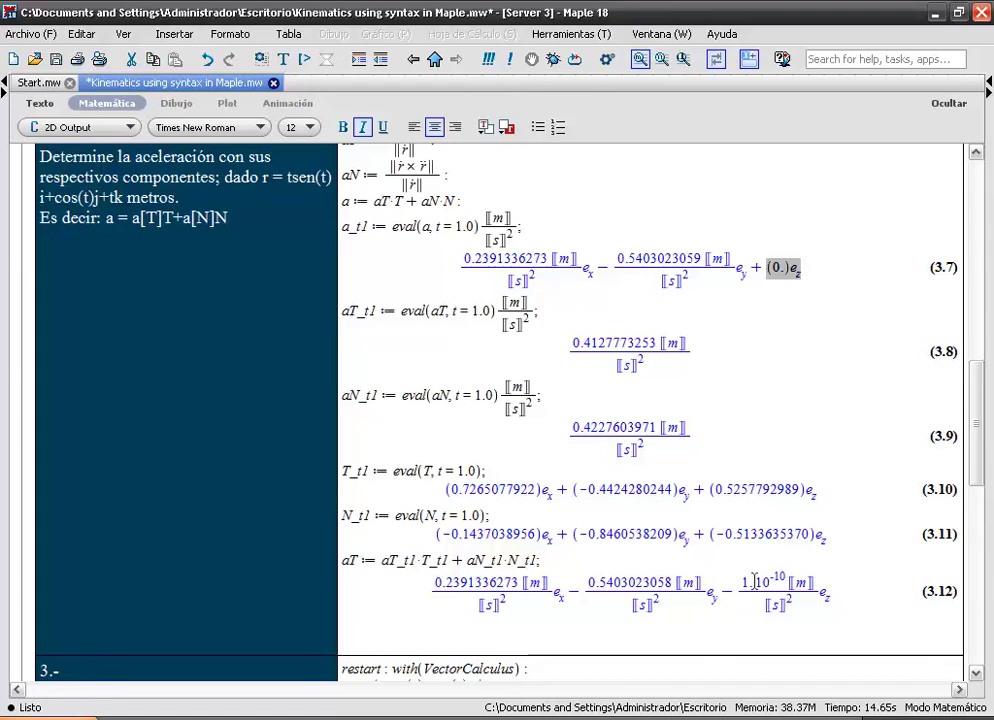
Step: Review problem 2's definitions of T, N, aT and aN together with the evaluated lines below them
scroll(755, 582, "down", 5)
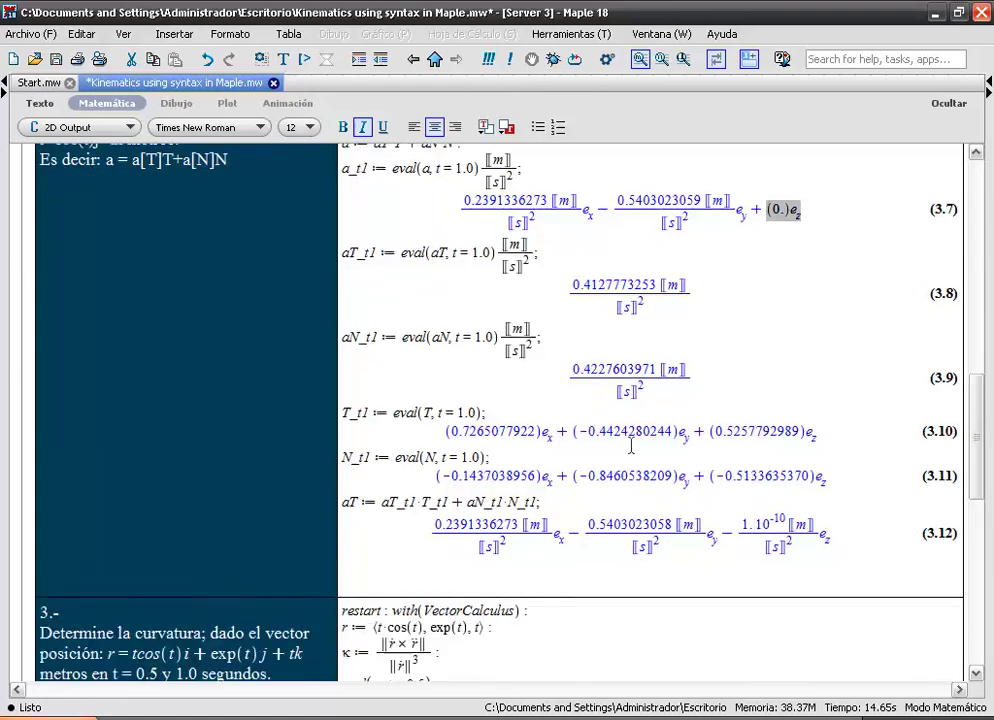
scroll(619, 445, "up", 7)
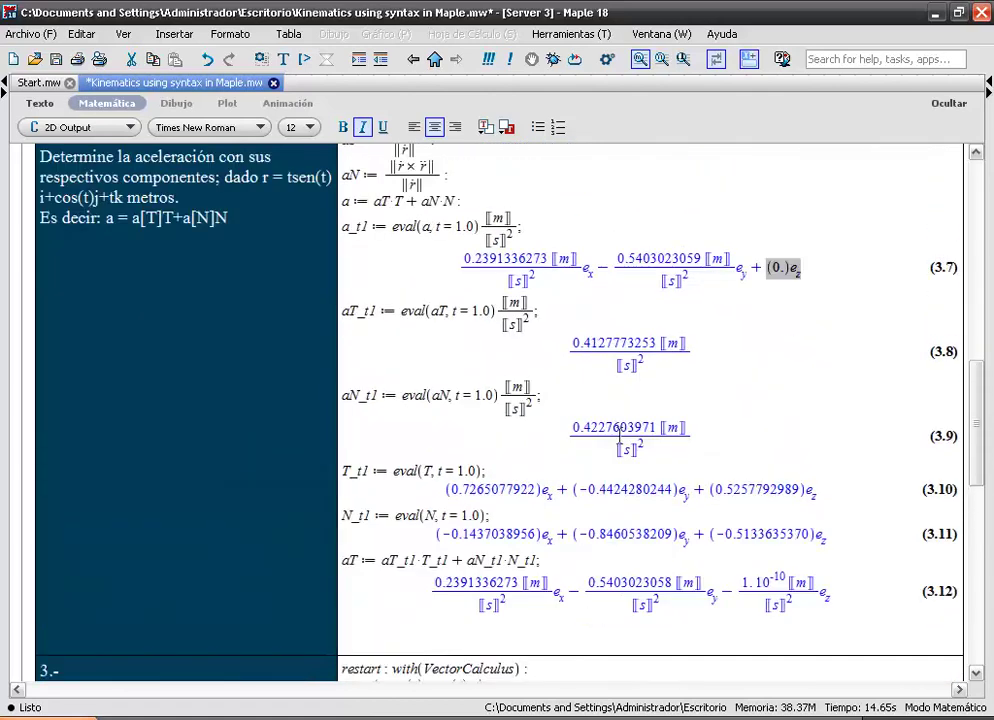
scroll(616, 440, "up", 4)
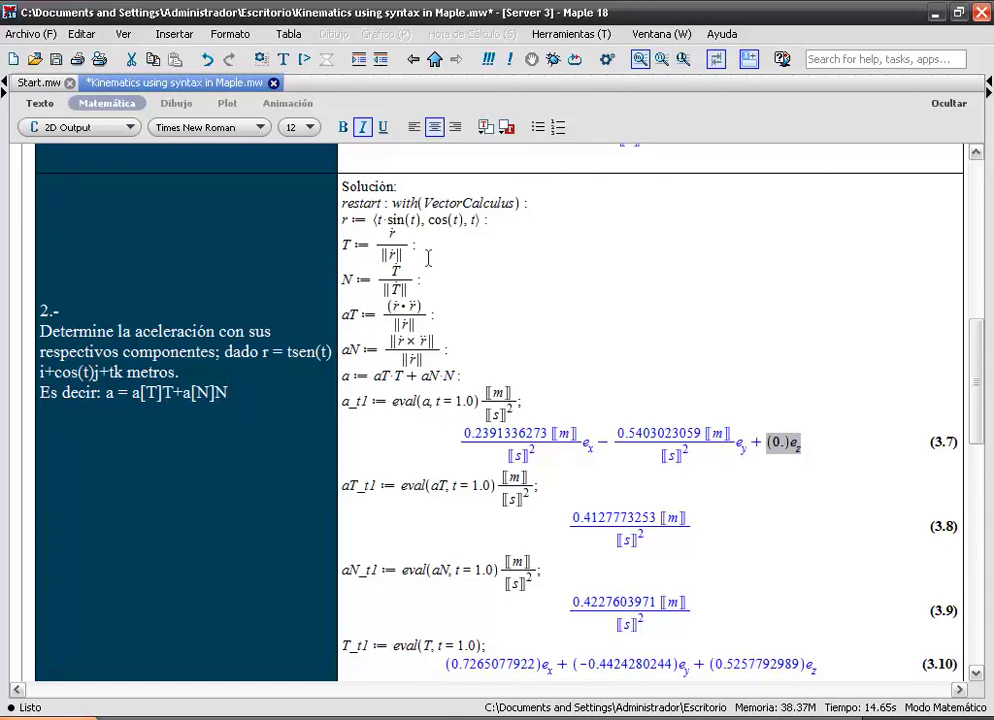
left_click(428, 258)
left_click(437, 283)
left_click(444, 324)
left_click(452, 346)
scroll(452, 343, "down", 2)
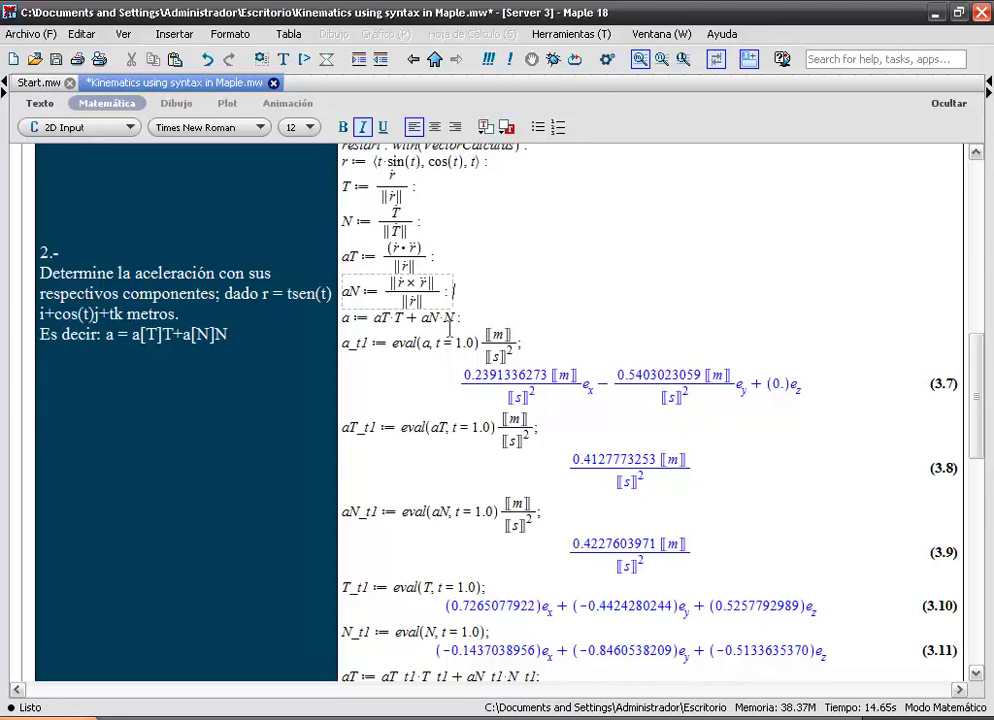
scroll(450, 327, "down", 3)
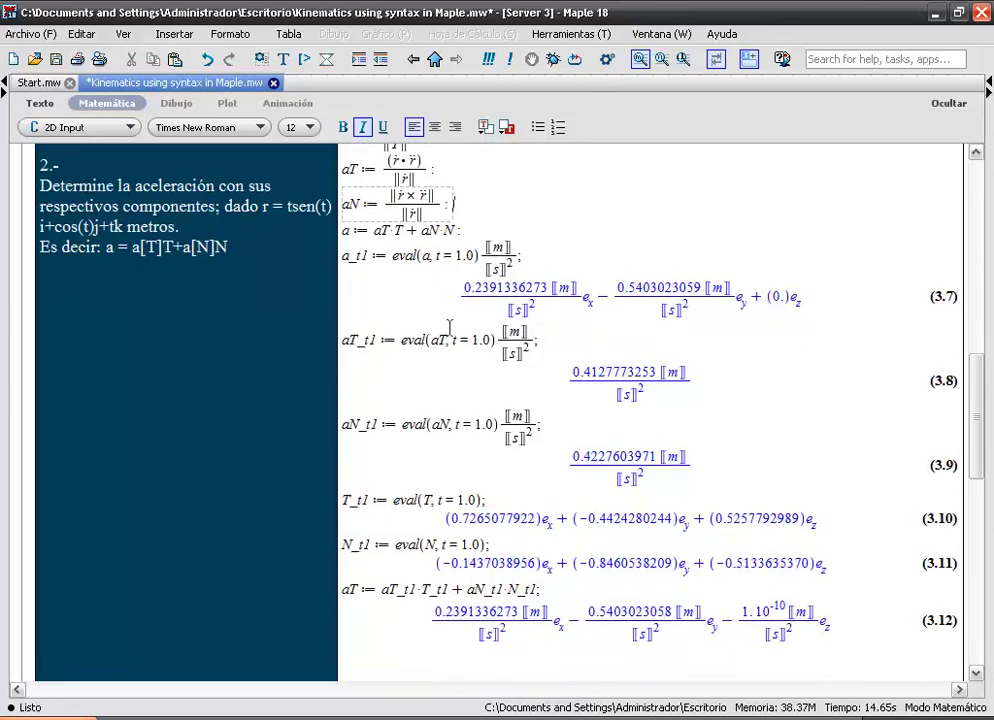
Step: Read the statement of problem 3 on the curvature at t = 0.5 and 1.0 seconds and its solution lines
scroll(449, 327, "down", 10)
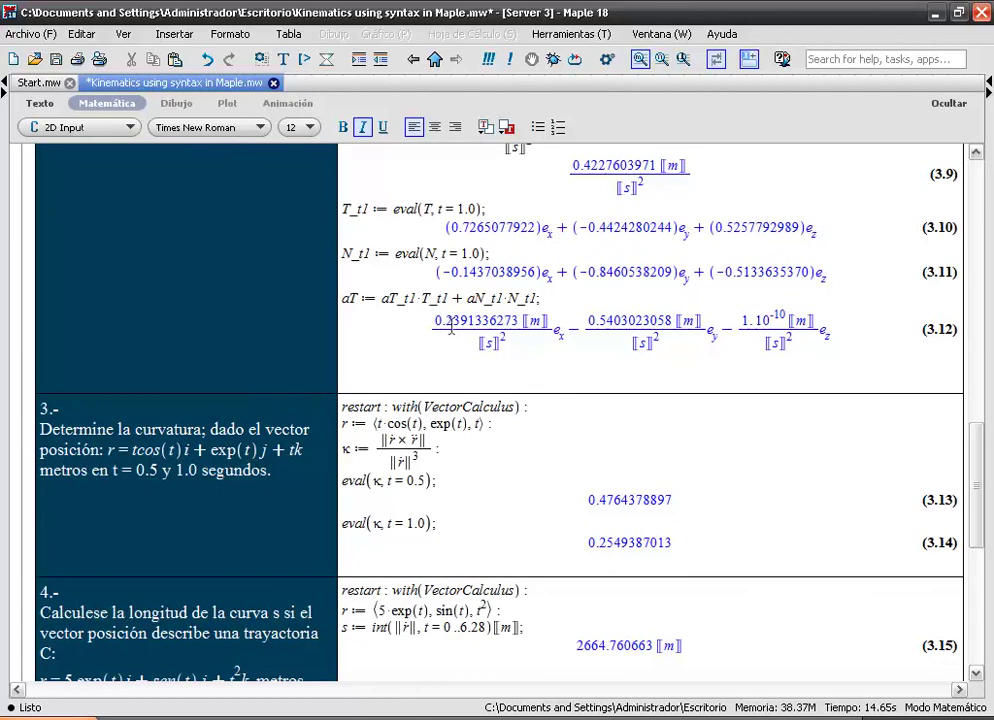
scroll(449, 327, "down", 1)
scroll(450, 325, "down", 2)
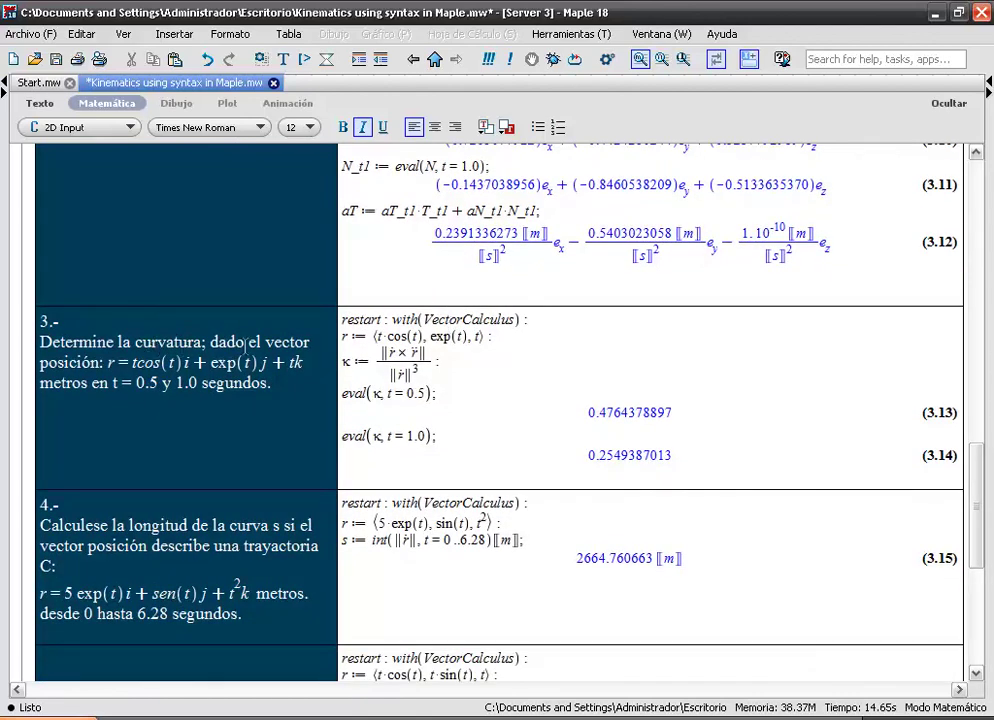
scroll(212, 392, "down", 1)
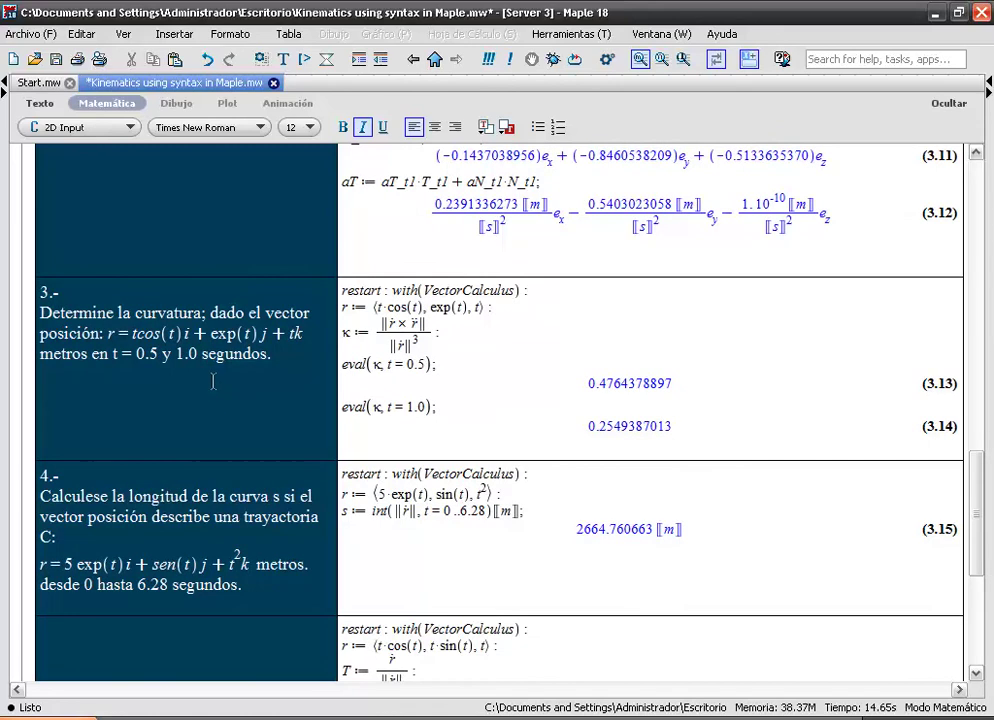
scroll(211, 382, "down", 1)
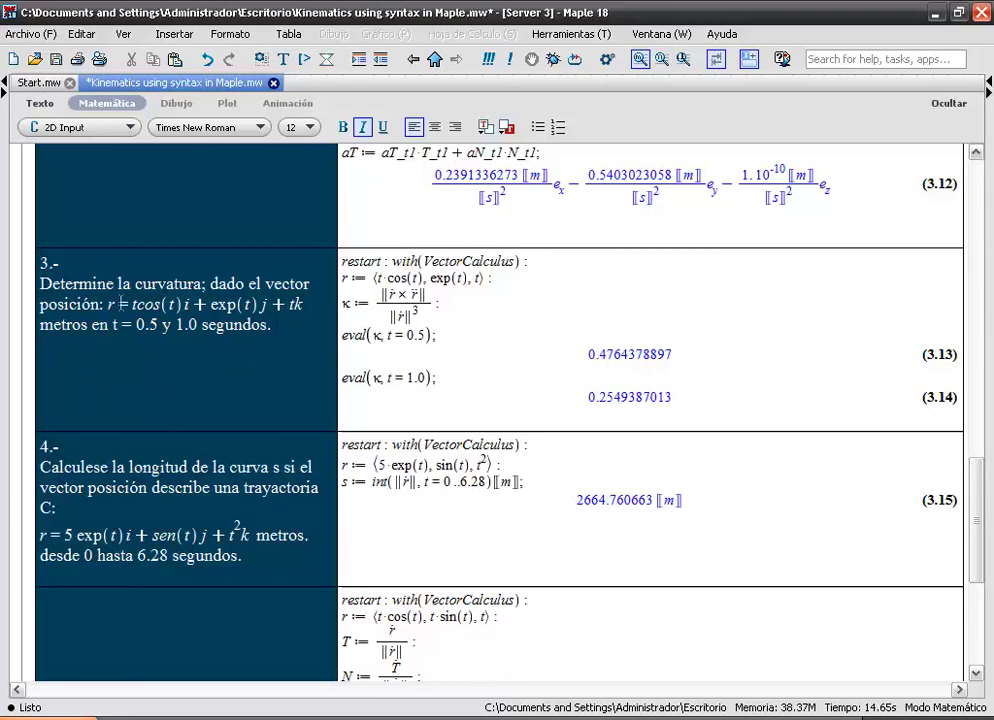
scroll(160, 340, "down", 1)
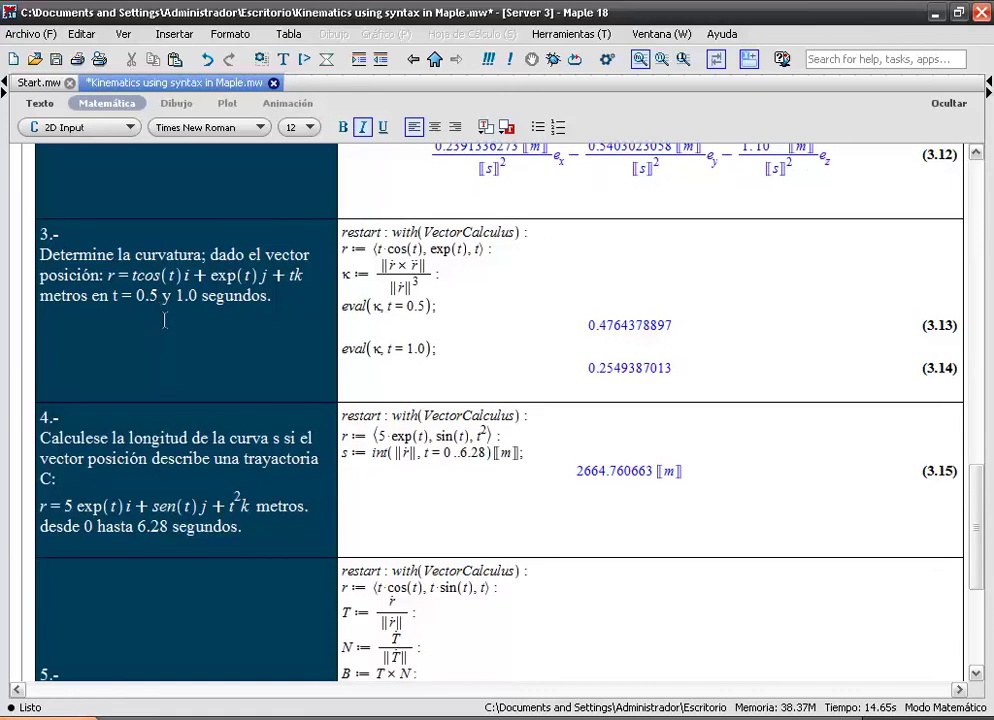